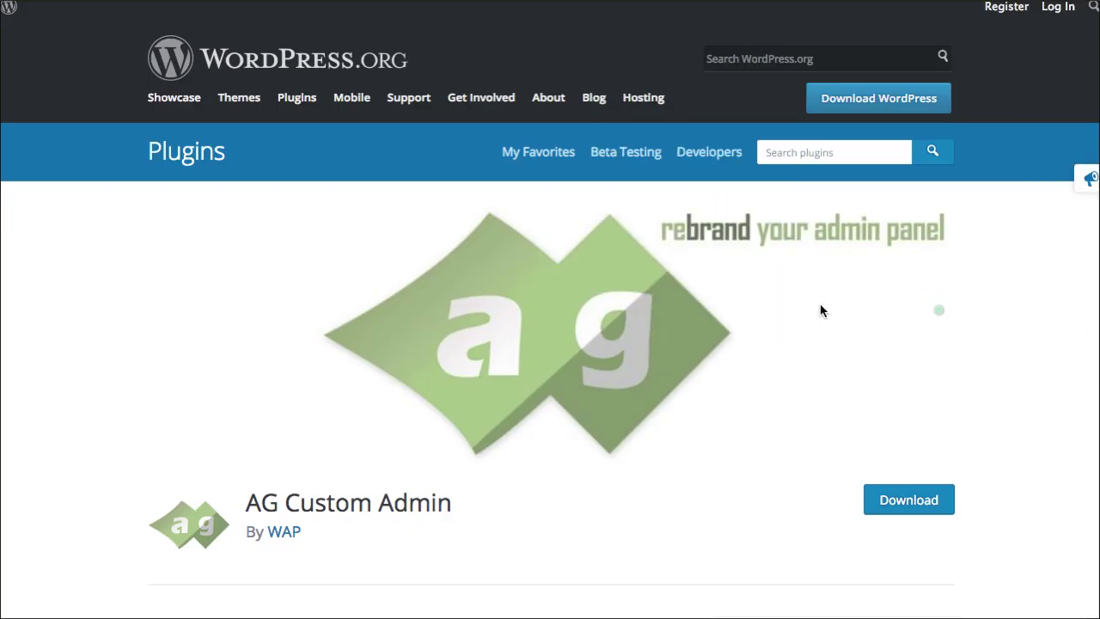
# Review the AG Custom Admin description, plugin details and tested-up-to version
pyautogui.scroll(-2, 820, 311)
pyautogui.scroll(-1, 816, 311)
pyautogui.scroll(-2, 678, 312)
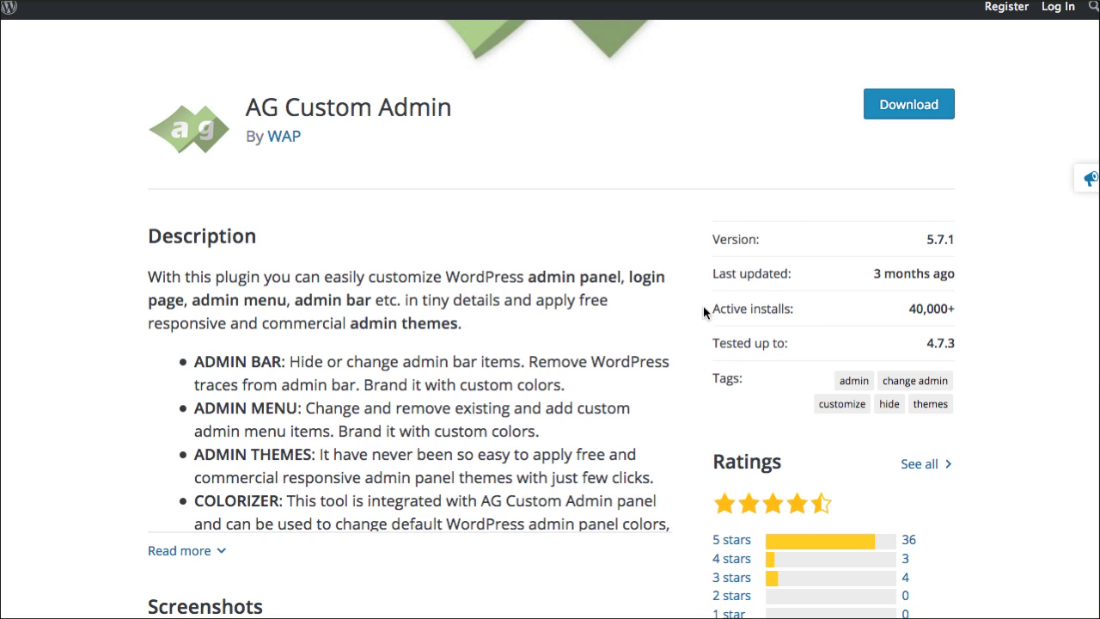
pyautogui.tripleClick(705, 314)
pyautogui.click(802, 313)
pyautogui.tripleClick(927, 343)
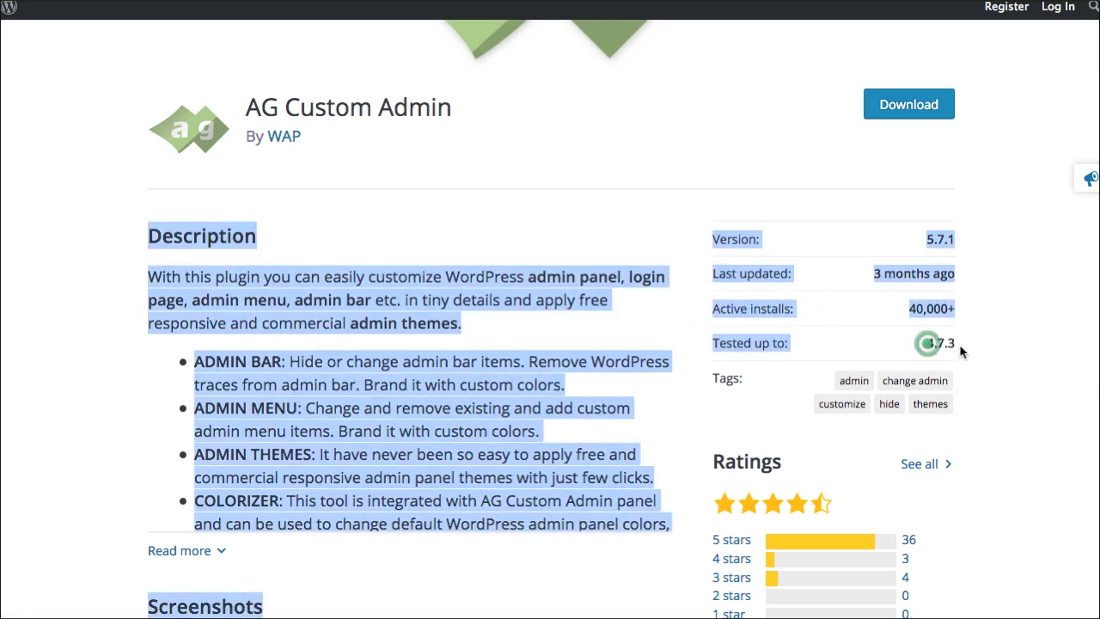
pyautogui.click(955, 344)
pyautogui.moveTo(951, 343); pyautogui.dragTo(938, 344)
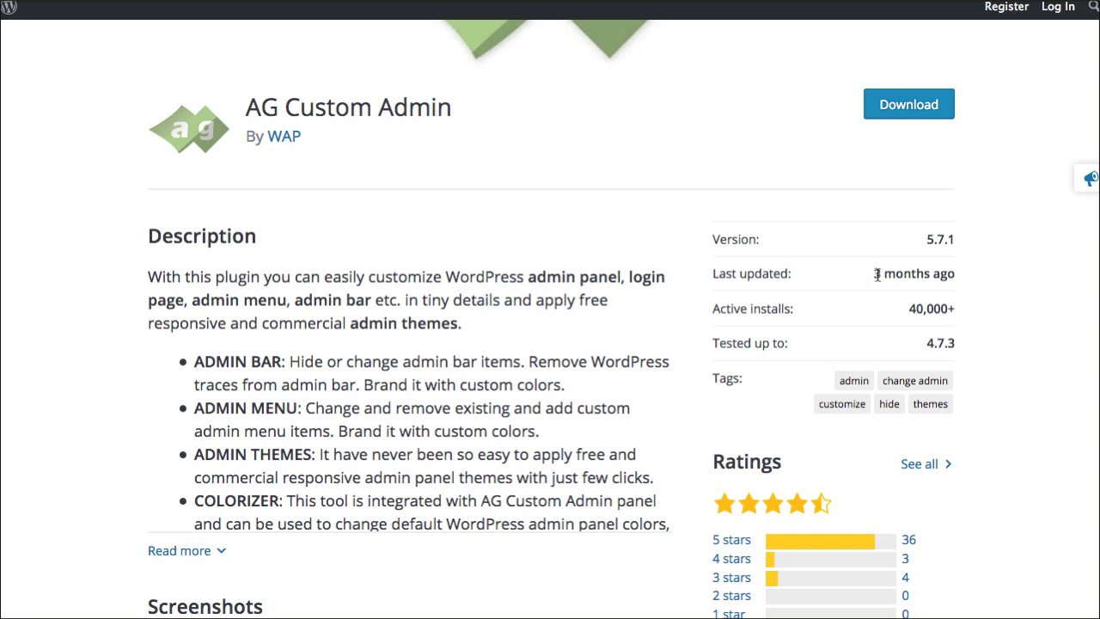
# Scroll down to the plugin's screenshots and advance to the next one
pyautogui.scroll(-1, 540, 318)
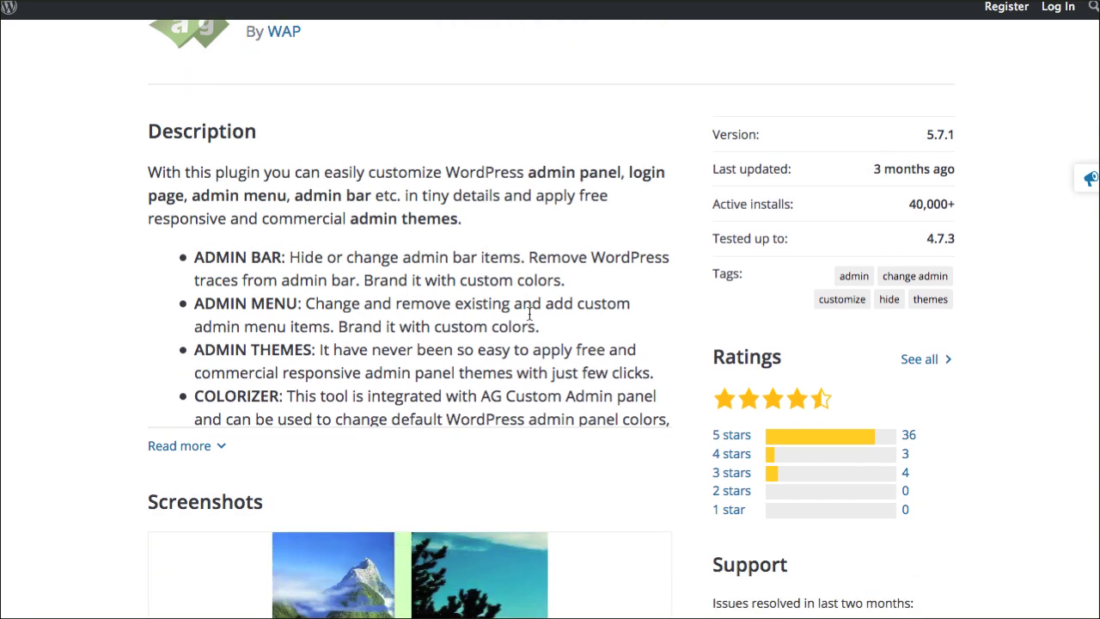
pyautogui.scroll(-2, 562, 310)
pyautogui.scroll(-3, 646, 309)
pyautogui.click(649, 301)
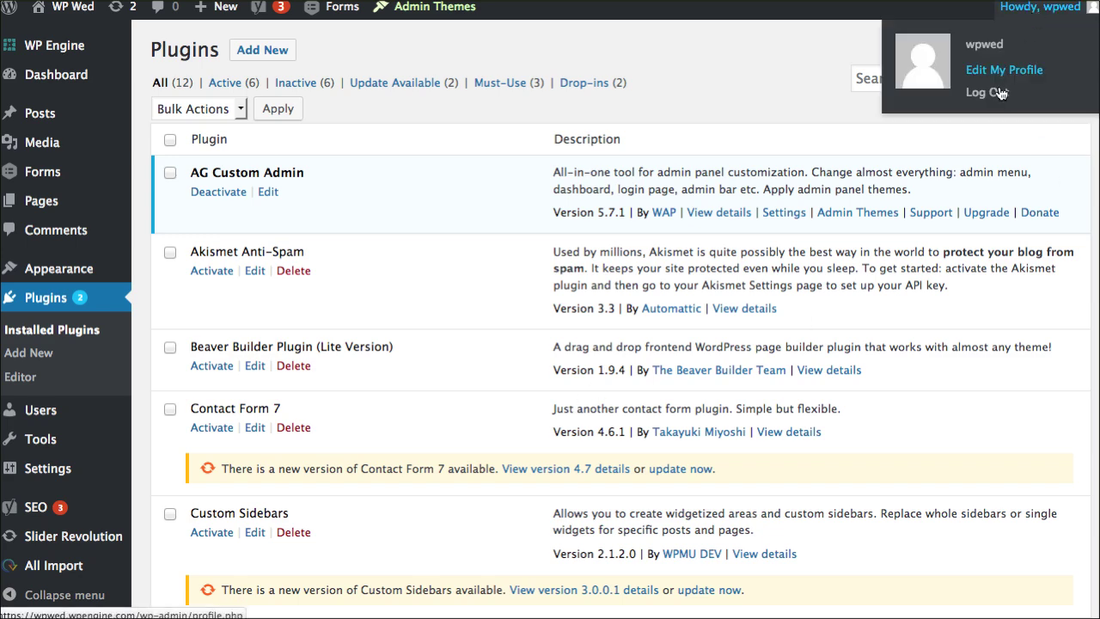
# Log out of WordPress admin, log back in with the saved credentials, and return to the plugin listing
pyautogui.click(918, 160)
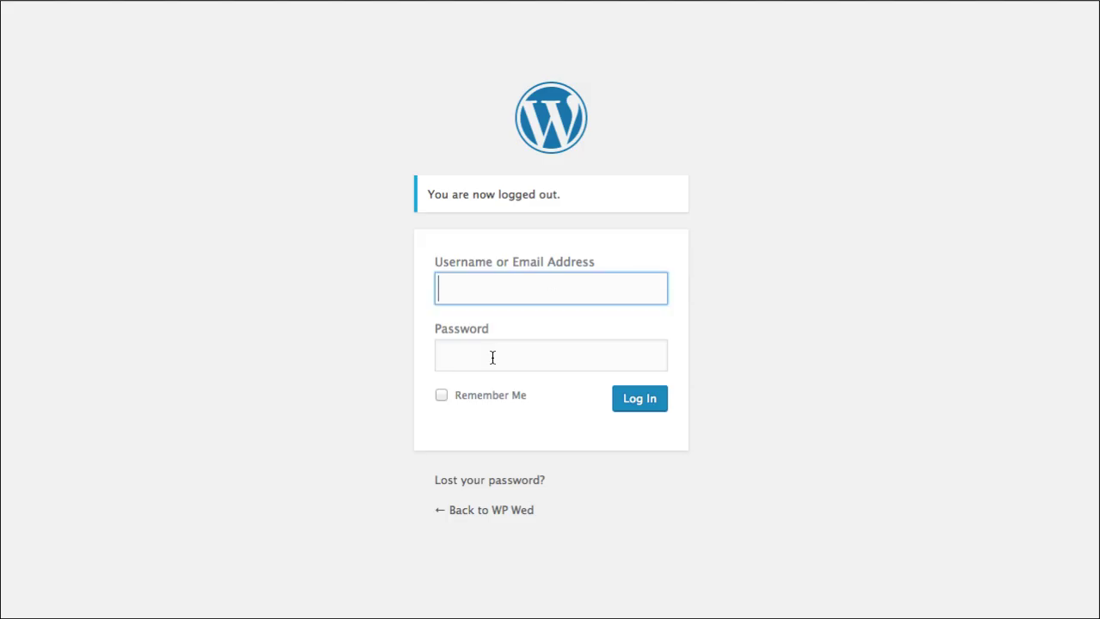
pyautogui.click(871, 283)
pyautogui.click(588, 295)
pyautogui.click(522, 292)
pyautogui.click(498, 327)
pyautogui.click(629, 401)
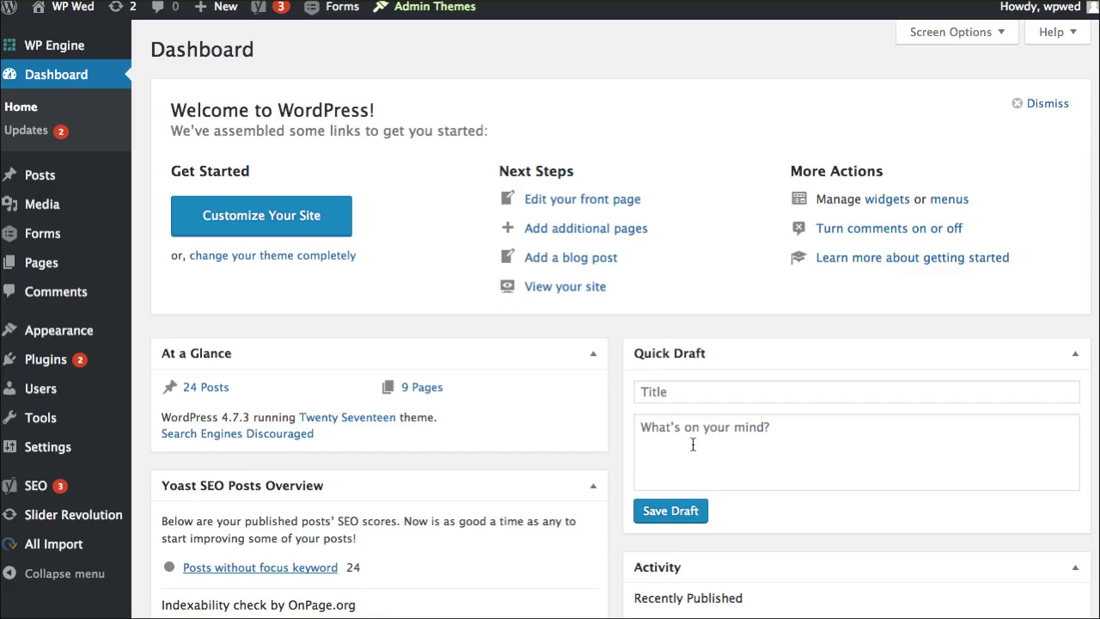
pyautogui.click(149, 368)
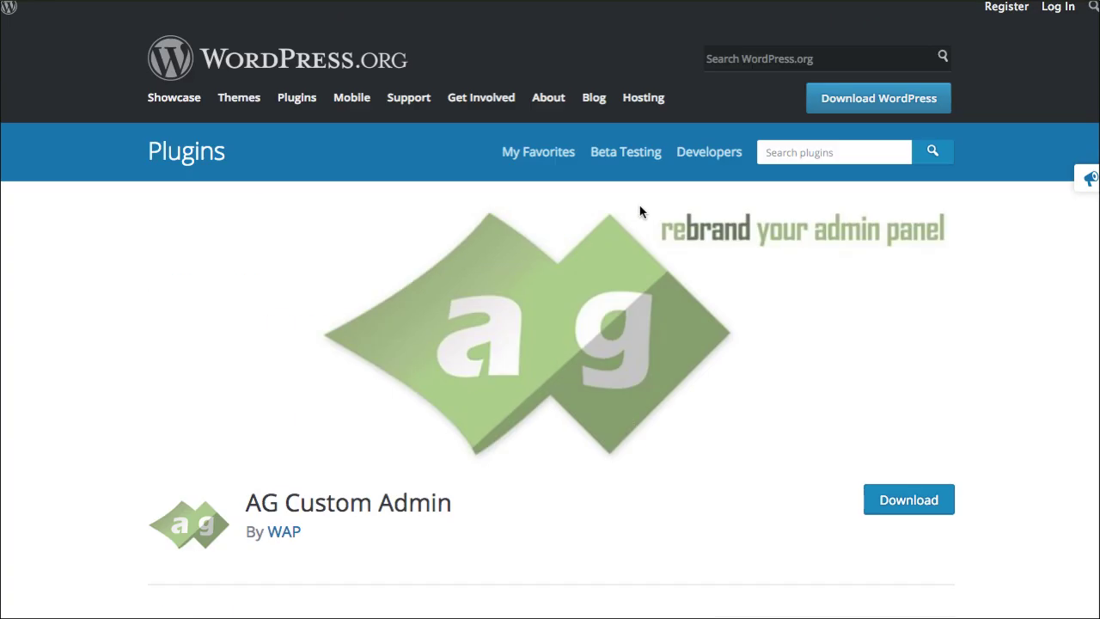
# Reload the AG Custom Admin plugin page through its title link
pyautogui.scroll(-3, 639, 214)
pyautogui.click(250, 353)
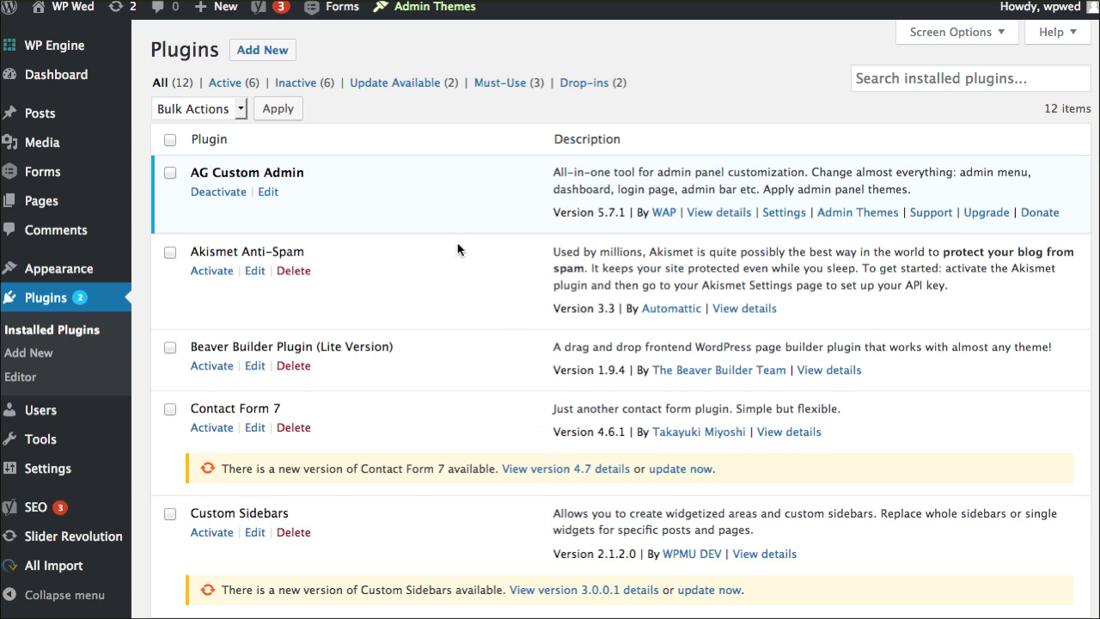
# Open AG Custom Admin from the Tools menu and scroll through its General settings
pyautogui.click(458, 244)
pyautogui.moveTo(40, 439)
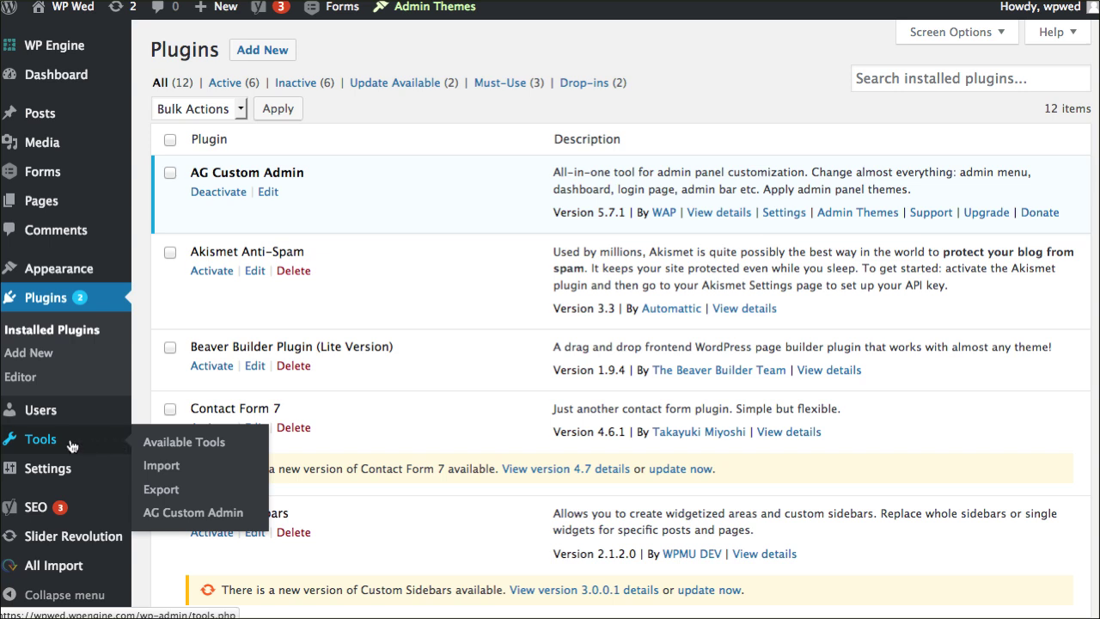
pyautogui.click(170, 516)
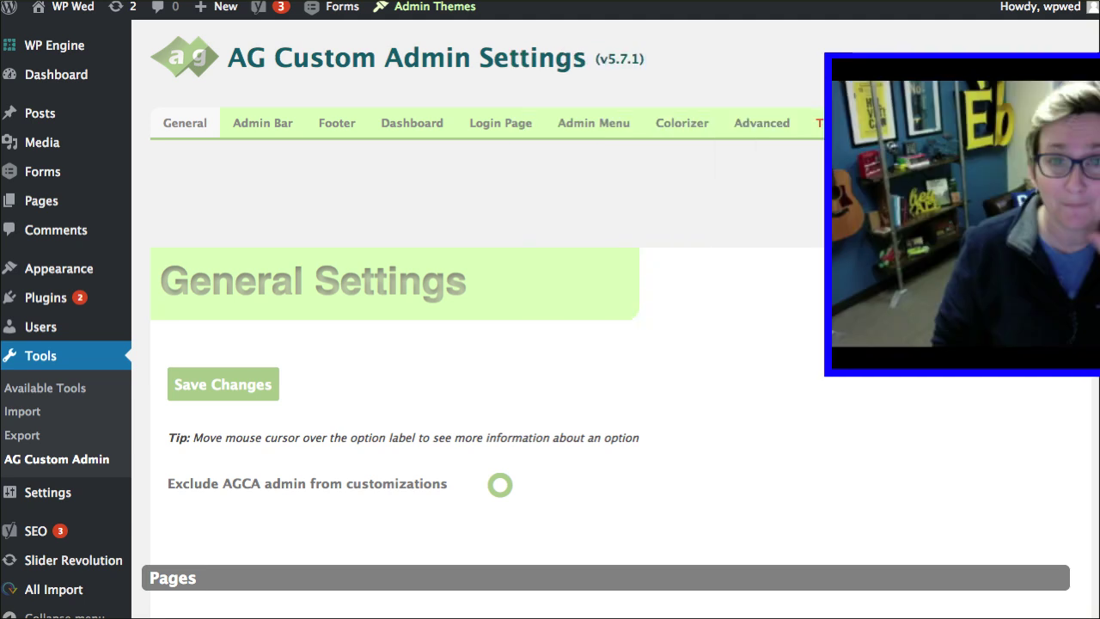
pyautogui.scroll(-3, 327, 207)
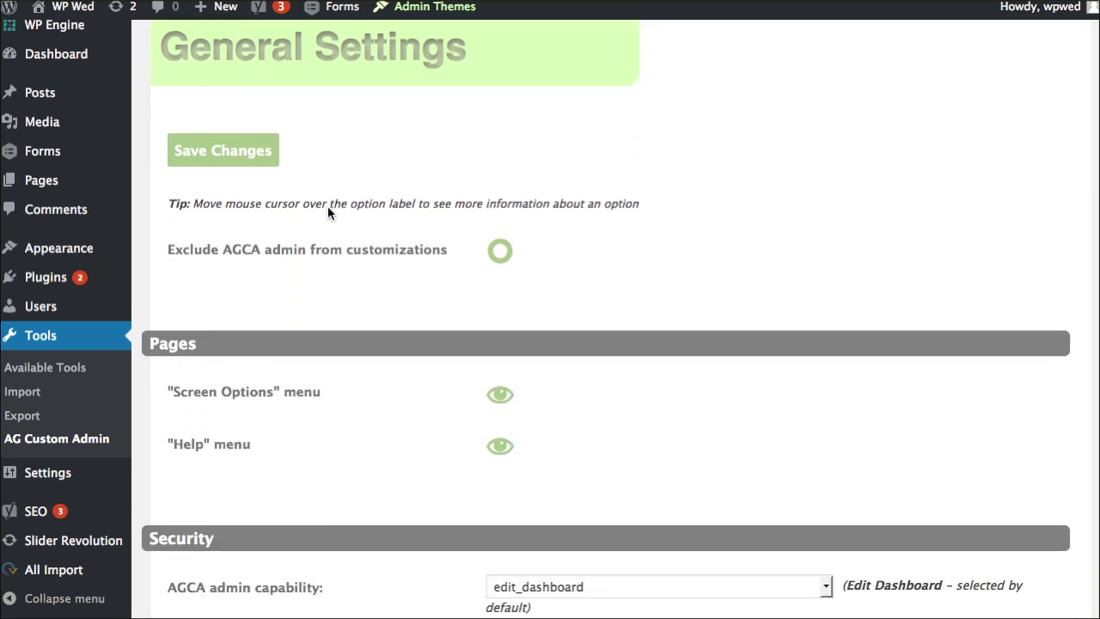
pyautogui.scroll(-2, 327, 205)
pyautogui.scroll(-3, 362, 203)
pyautogui.scroll(-3, 362, 202)
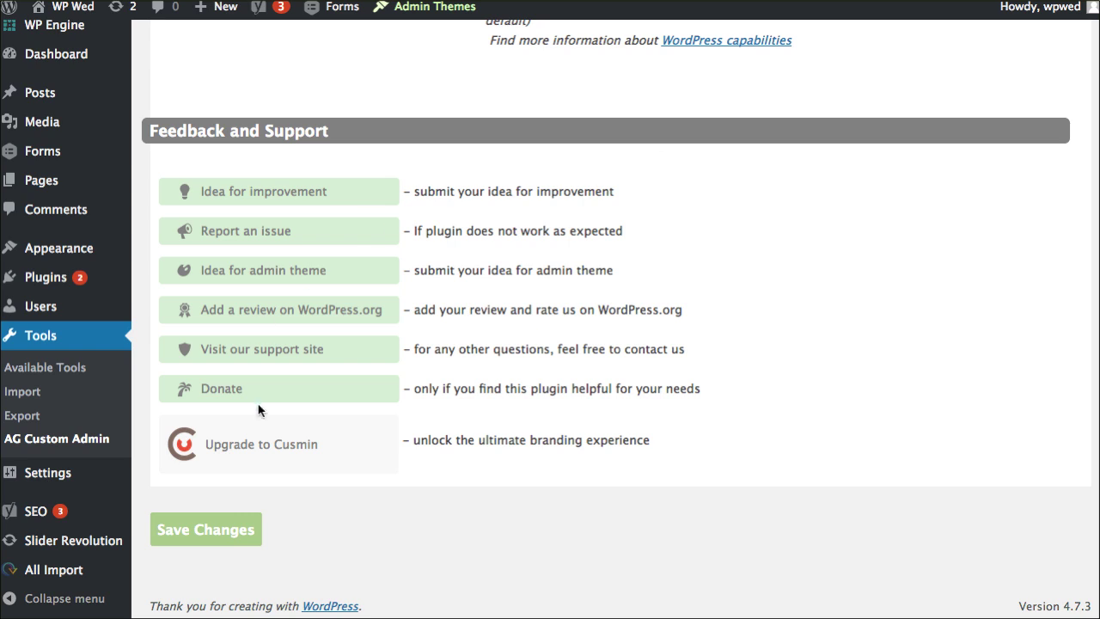
pyautogui.scroll(1, 521, 339)
pyautogui.scroll(3, 426, 337)
pyautogui.scroll(3, 425, 335)
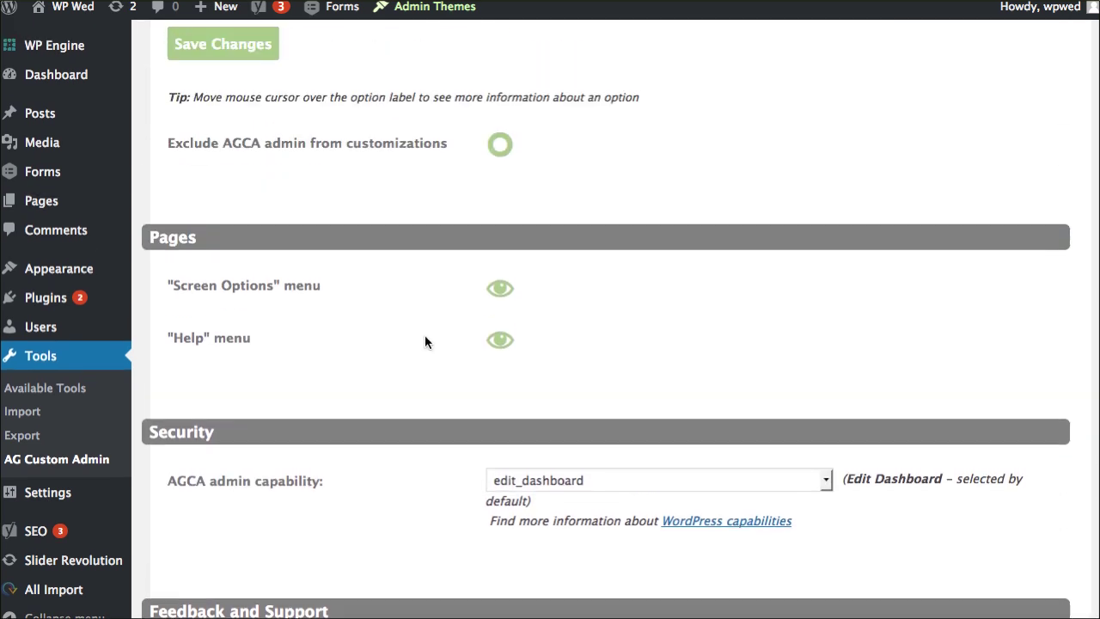
pyautogui.scroll(3, 424, 343)
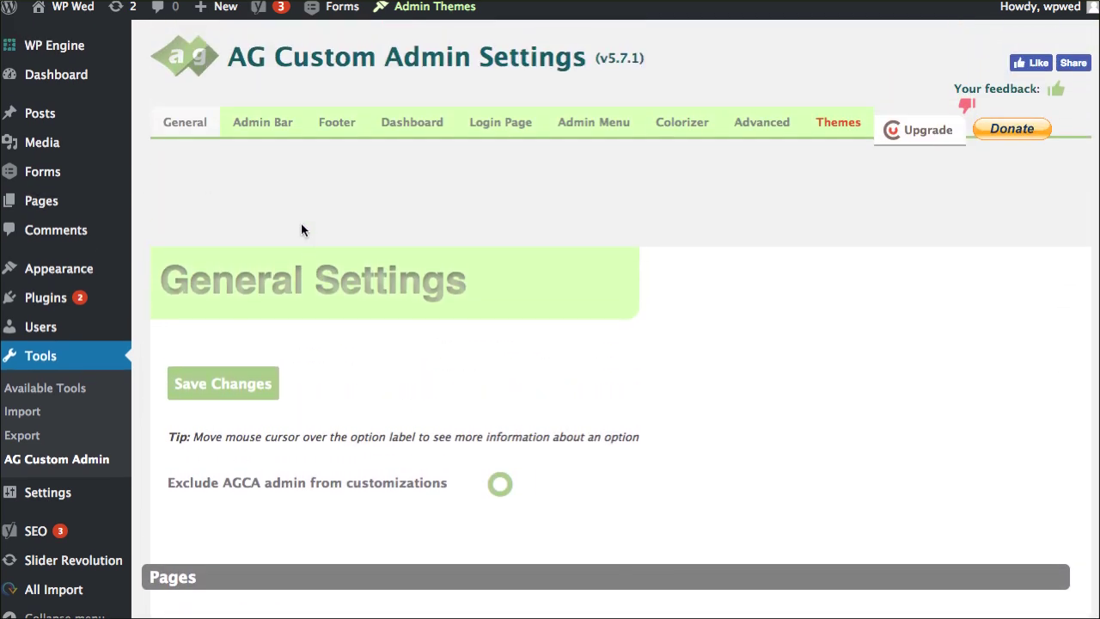
# Change the admin footer text to 'Created by the Nerds at WebTegrity.com' and save
pyautogui.click(264, 123)
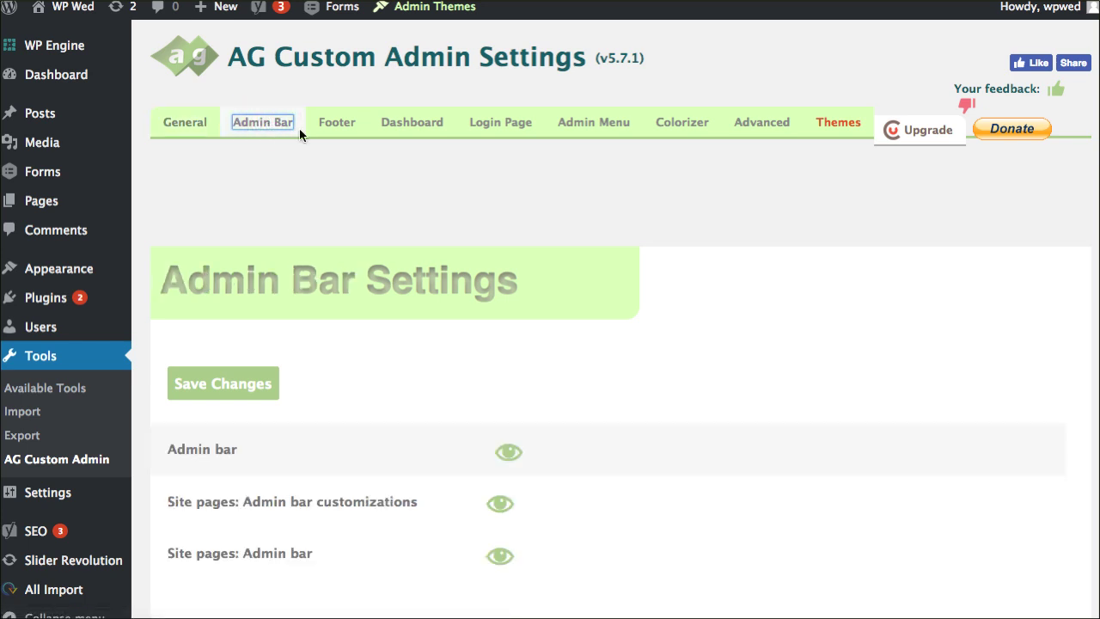
pyautogui.click(340, 129)
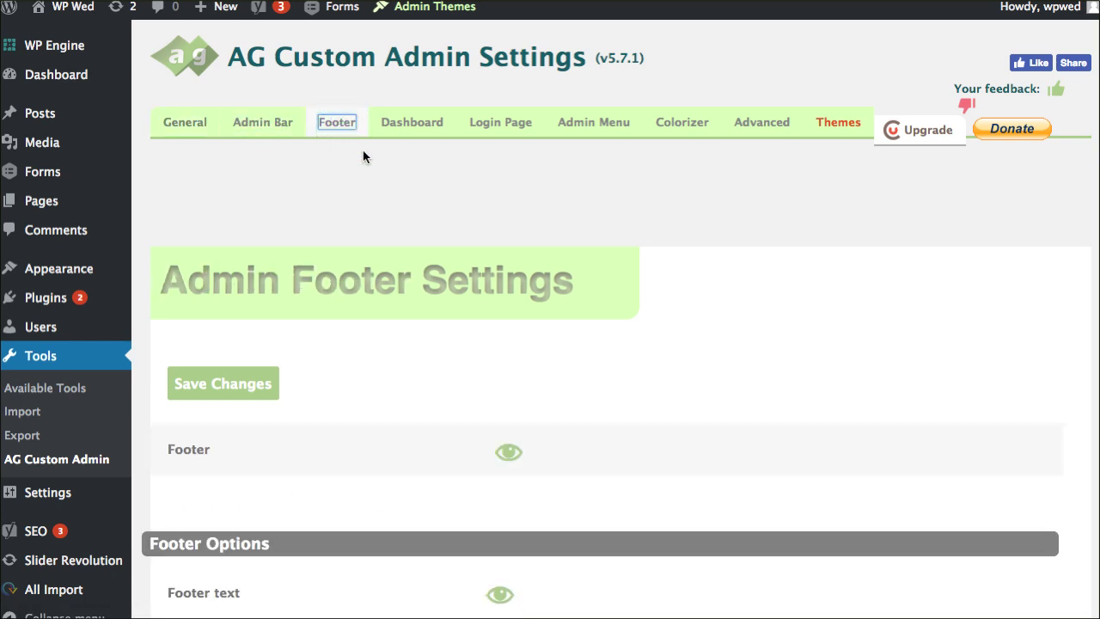
pyautogui.scroll(-5, 363, 150)
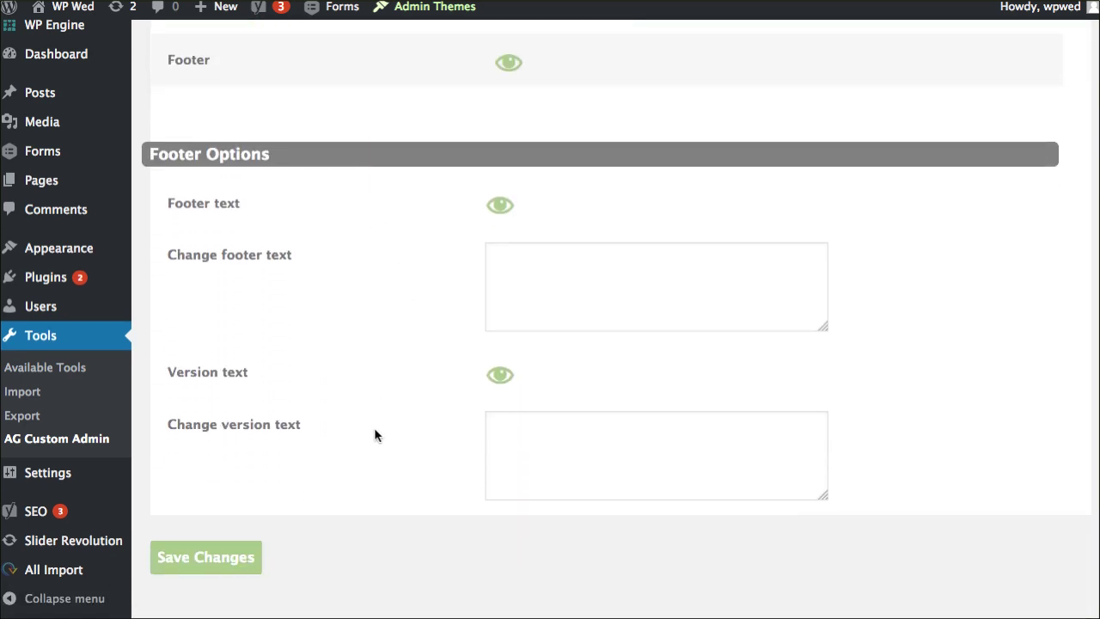
pyautogui.scroll(-1, 375, 435)
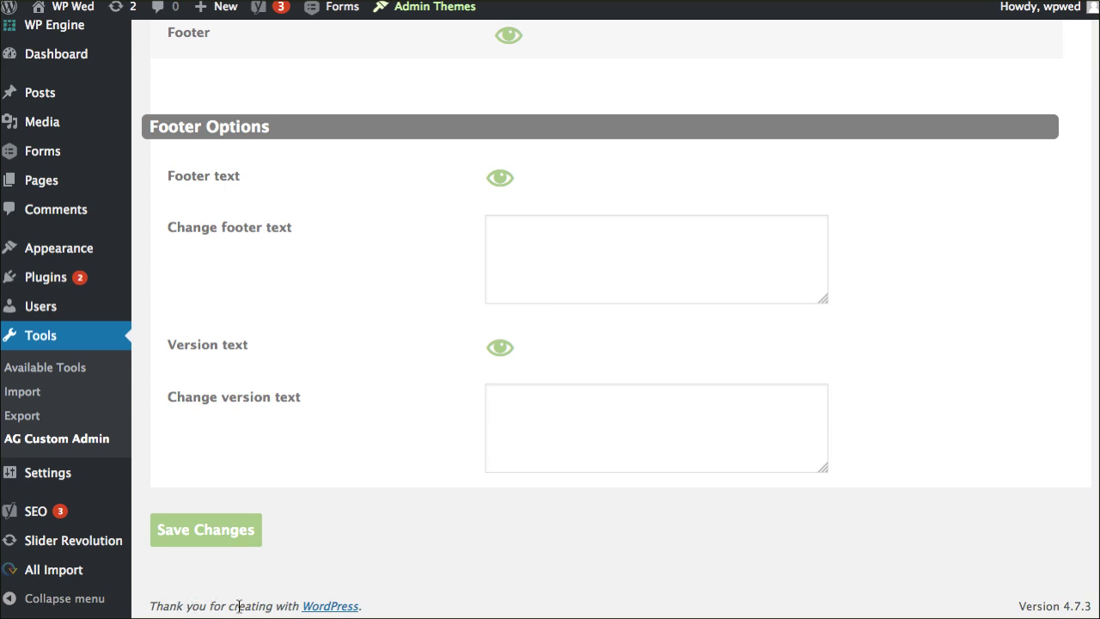
pyautogui.click(561, 243)
pyautogui.click(550, 268)
pyautogui.write('Created by the Nerds at WebTegrity.com')
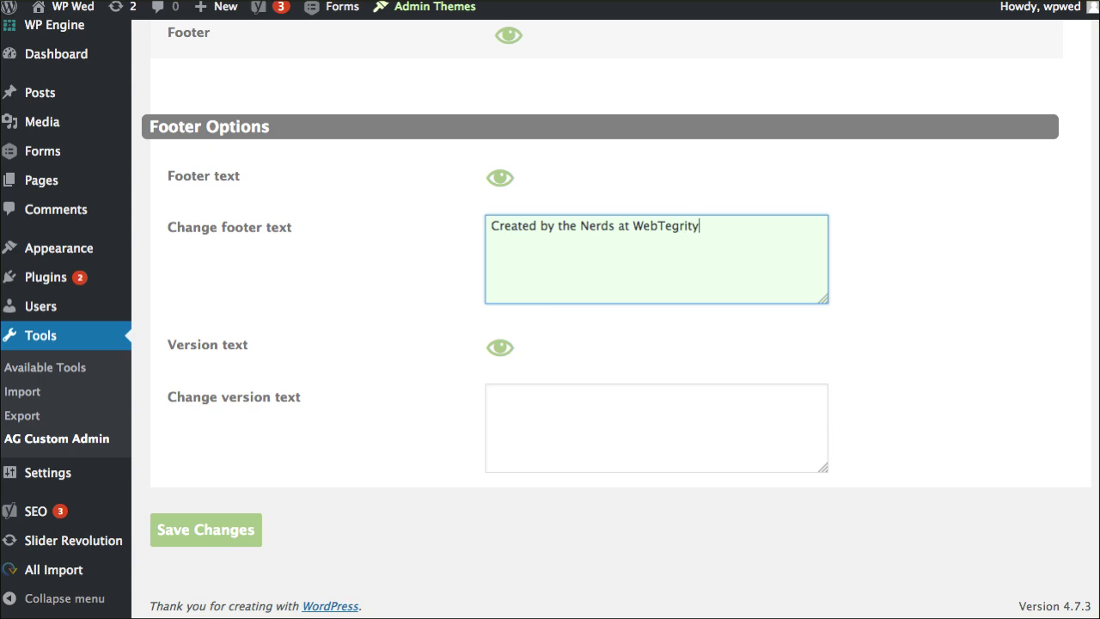
pyautogui.click(240, 529)
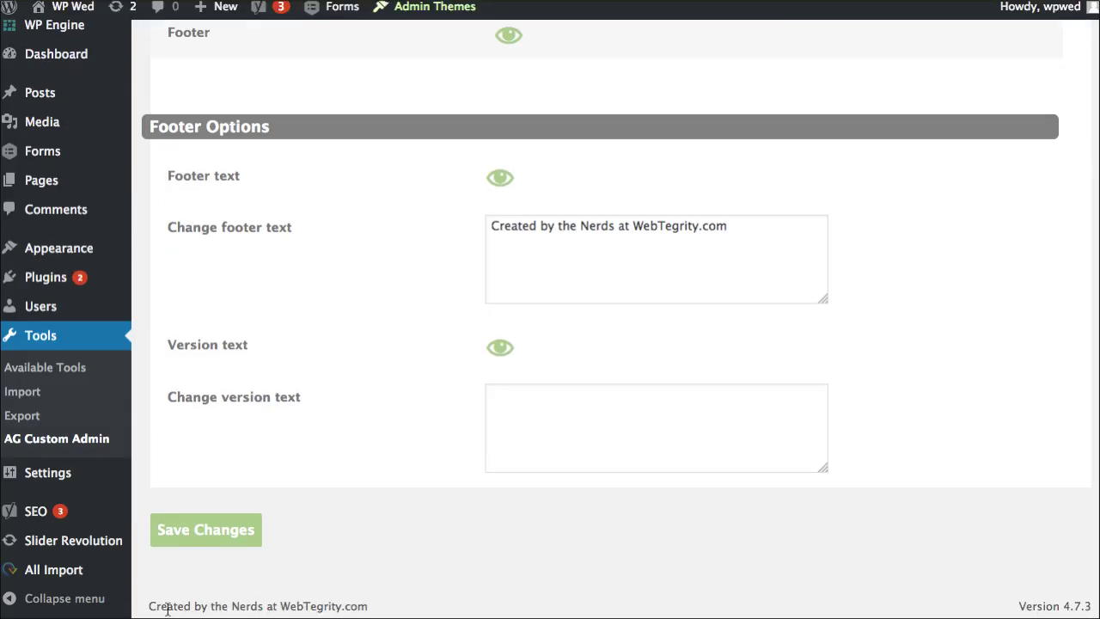
# Highlight the new footer credit to confirm it, then show the Dashboard page settings
pyautogui.moveTo(147, 606); pyautogui.dragTo(363, 602)
pyautogui.click(370, 601)
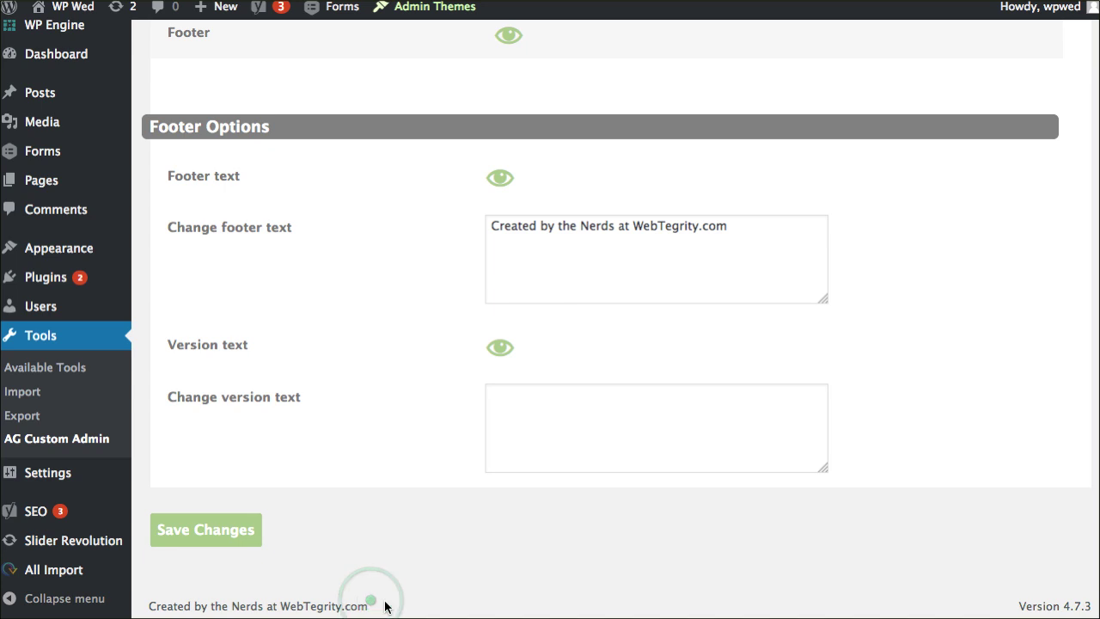
pyautogui.scroll(5, 398, 543)
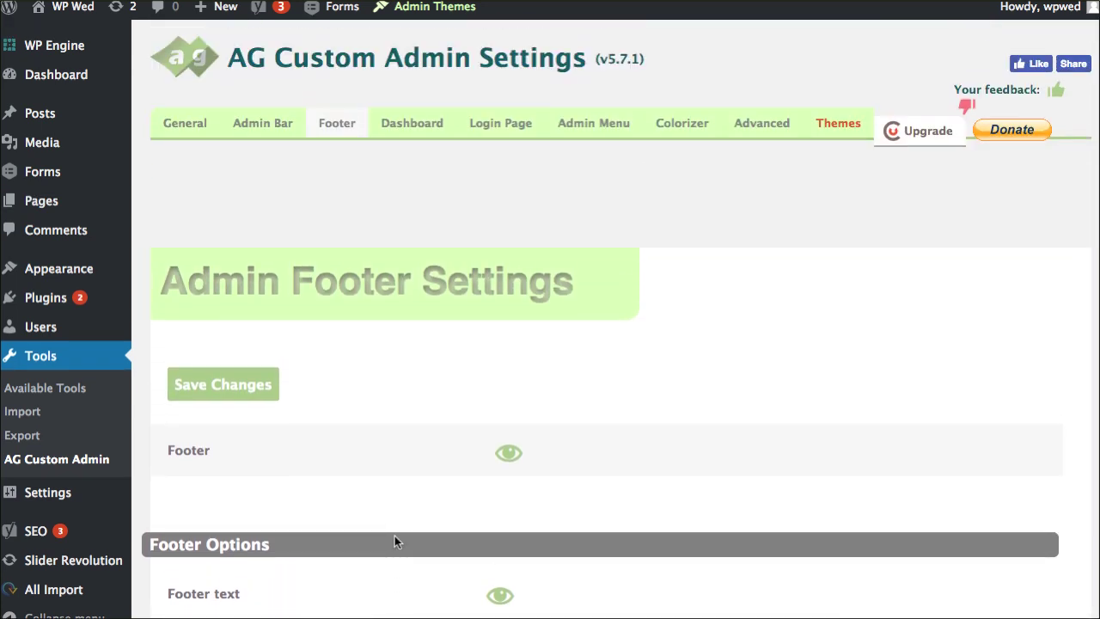
pyautogui.click(412, 136)
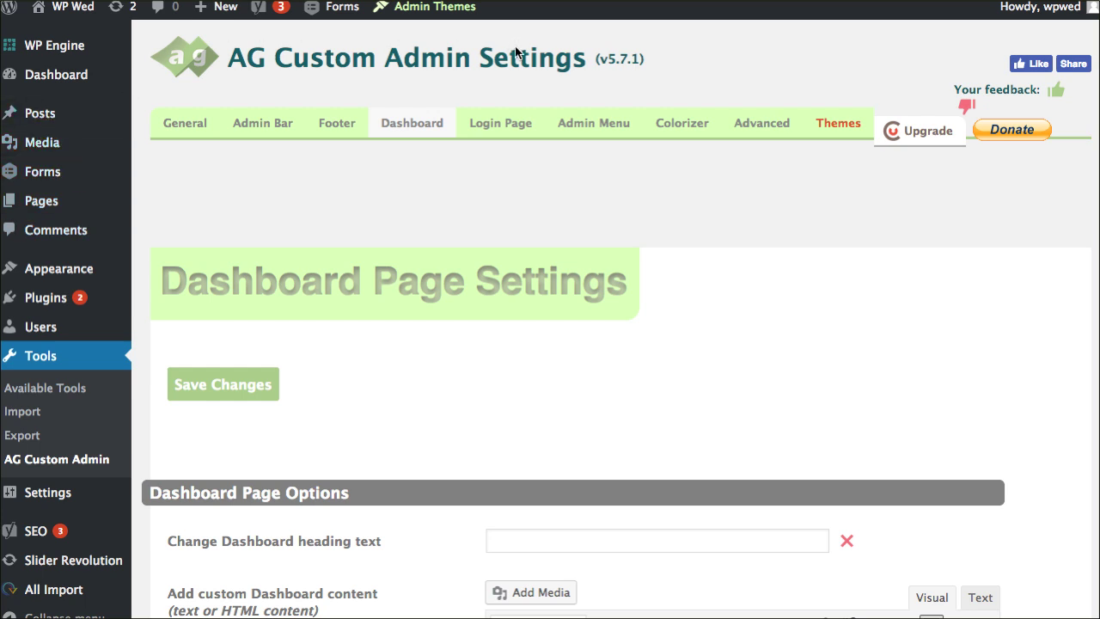
# Scroll through the Dashboard heading, custom content and widget visibility options
pyautogui.scroll(-3, 421, 331)
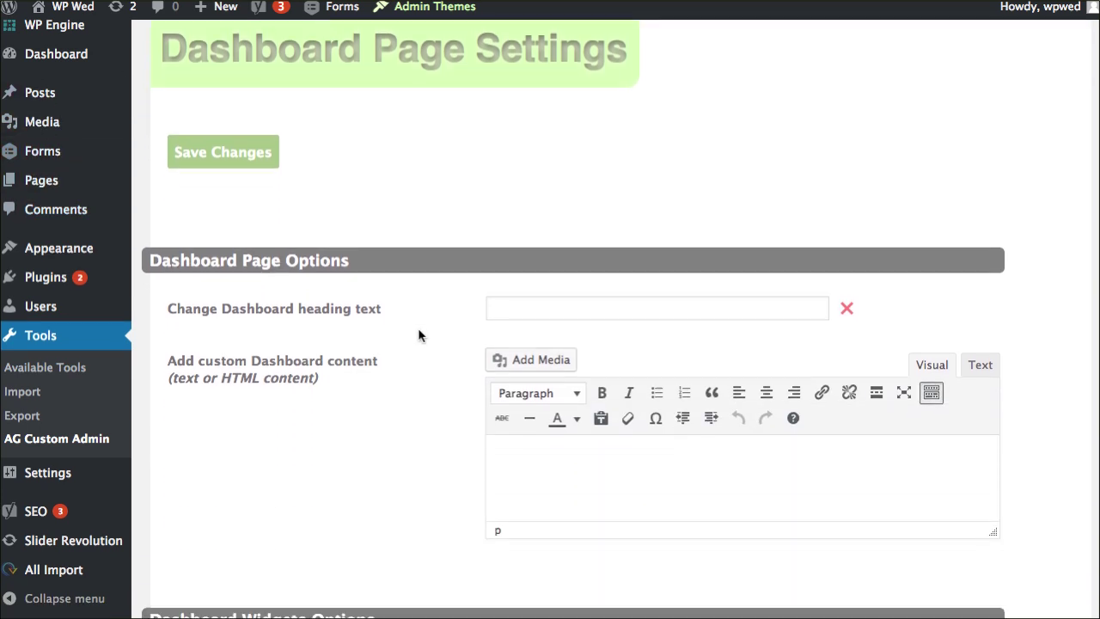
pyautogui.scroll(-2, 417, 328)
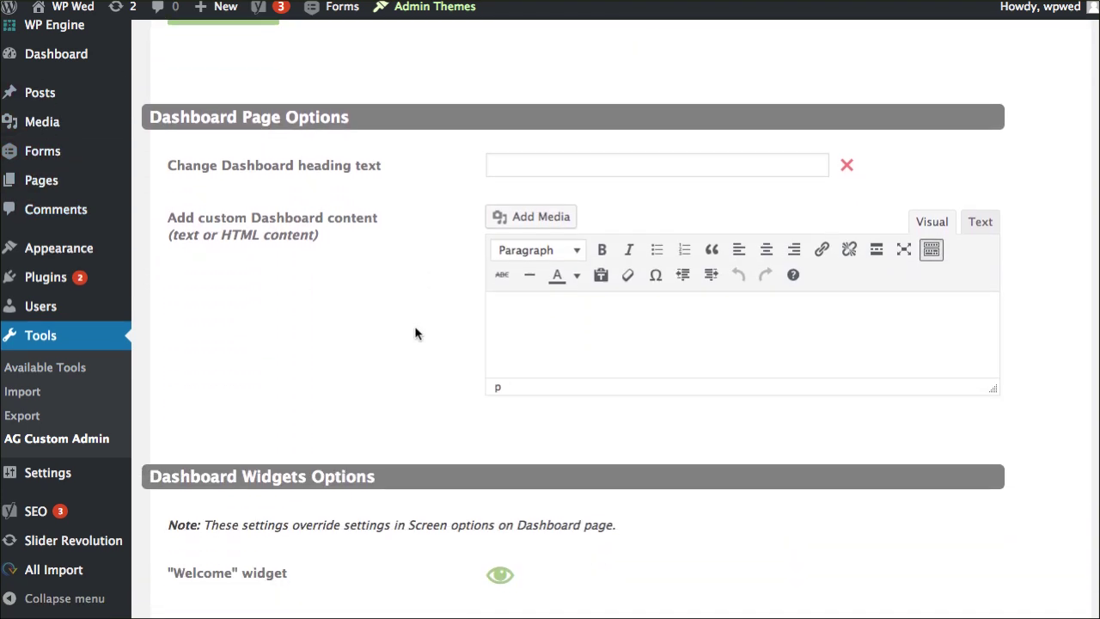
pyautogui.scroll(-3, 386, 345)
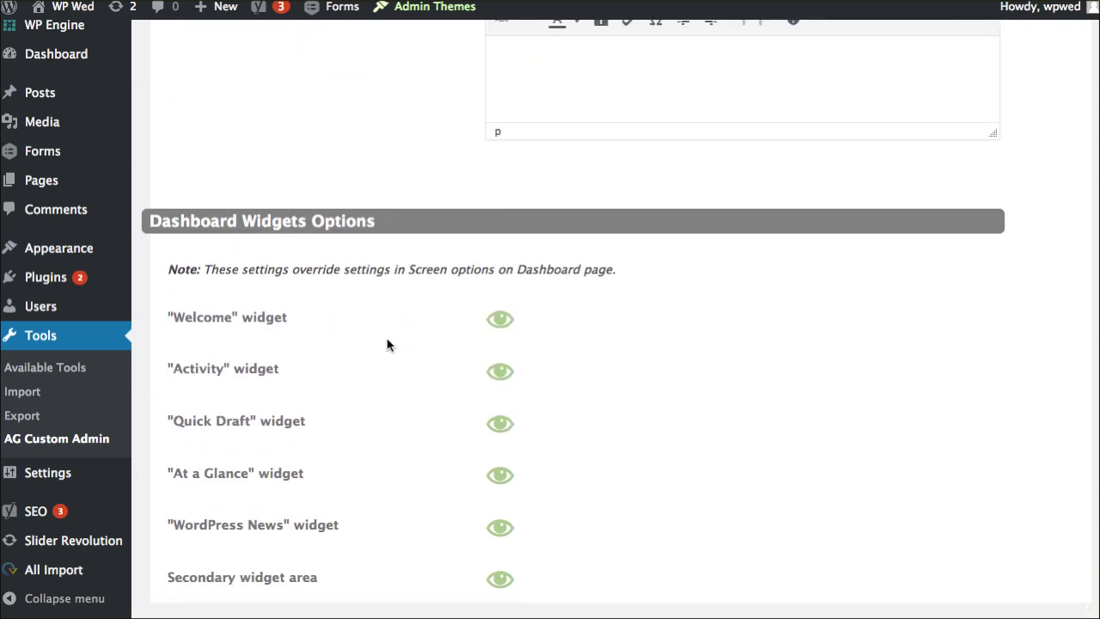
pyautogui.scroll(4, 388, 344)
pyautogui.scroll(5, 395, 300)
# Paste the church_logo_2x.png media URL into the Change Login header image field
pyautogui.click(504, 129)
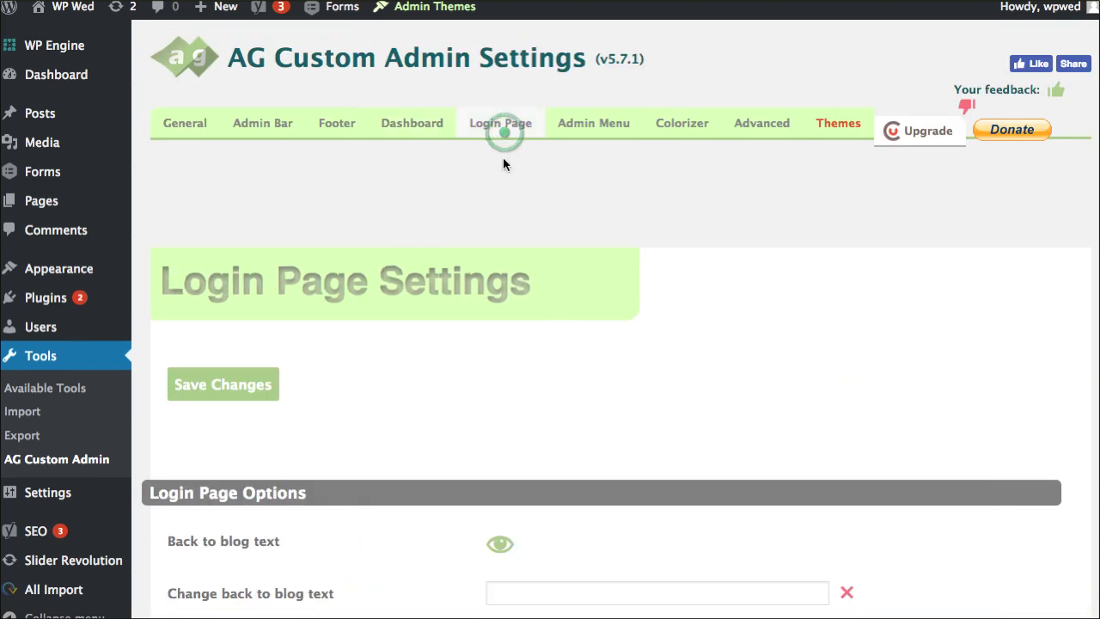
pyautogui.scroll(-2, 421, 383)
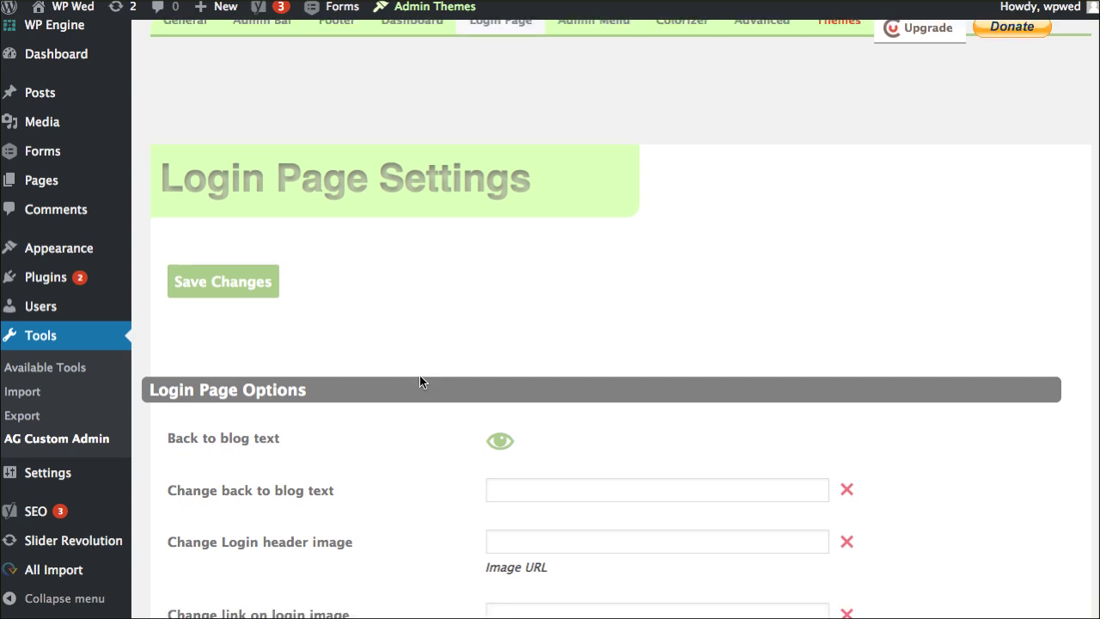
pyautogui.scroll(-3, 420, 383)
pyautogui.scroll(-1, 415, 382)
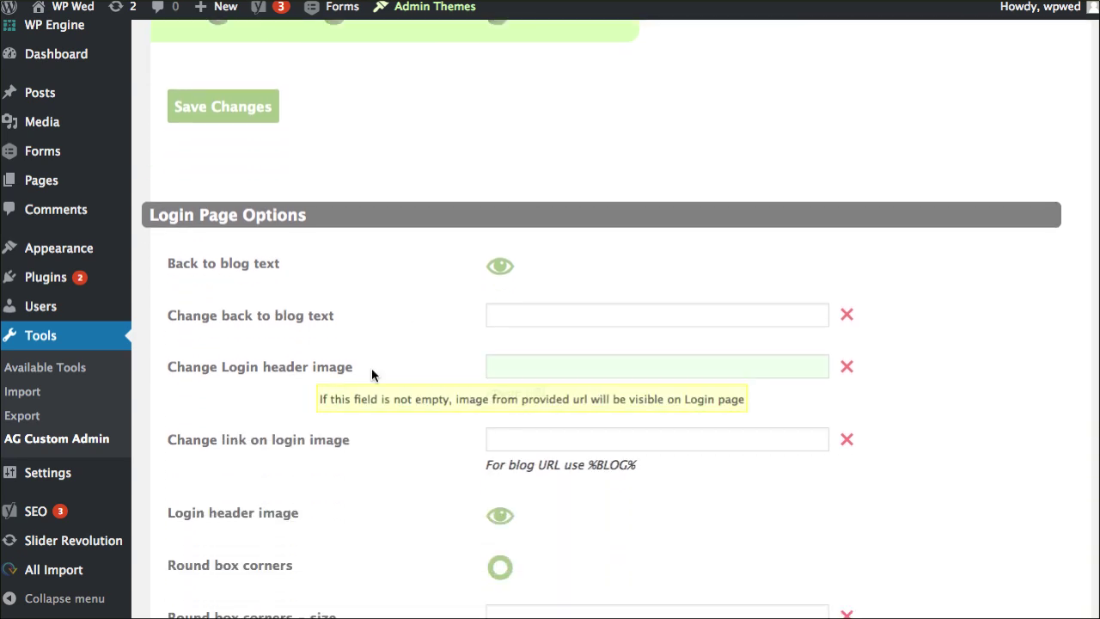
pyautogui.click(526, 367)
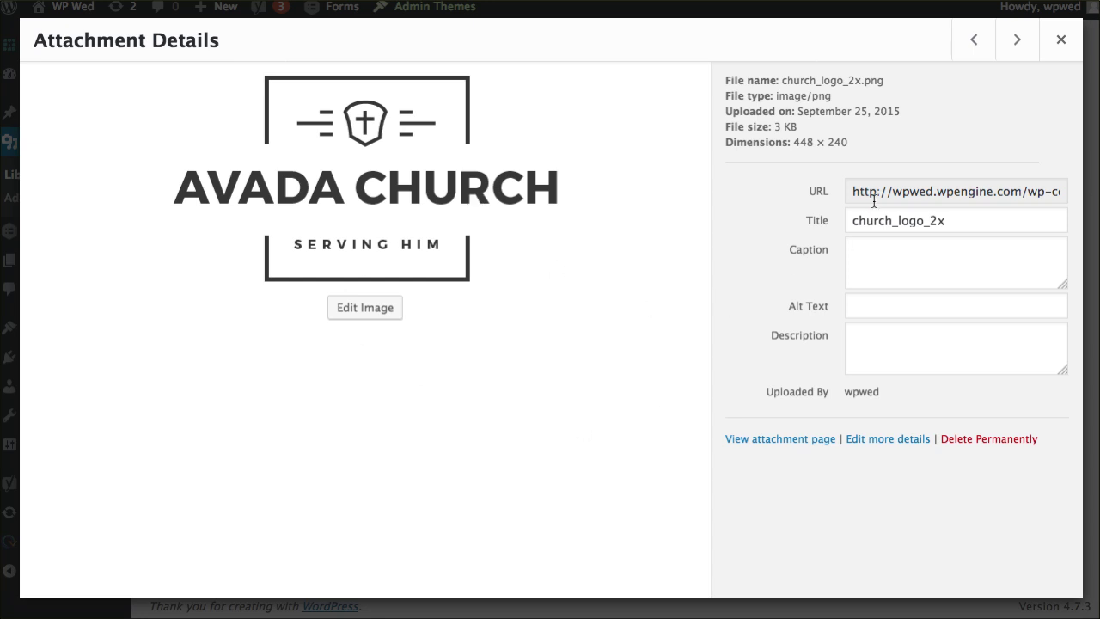
pyautogui.click(876, 192)
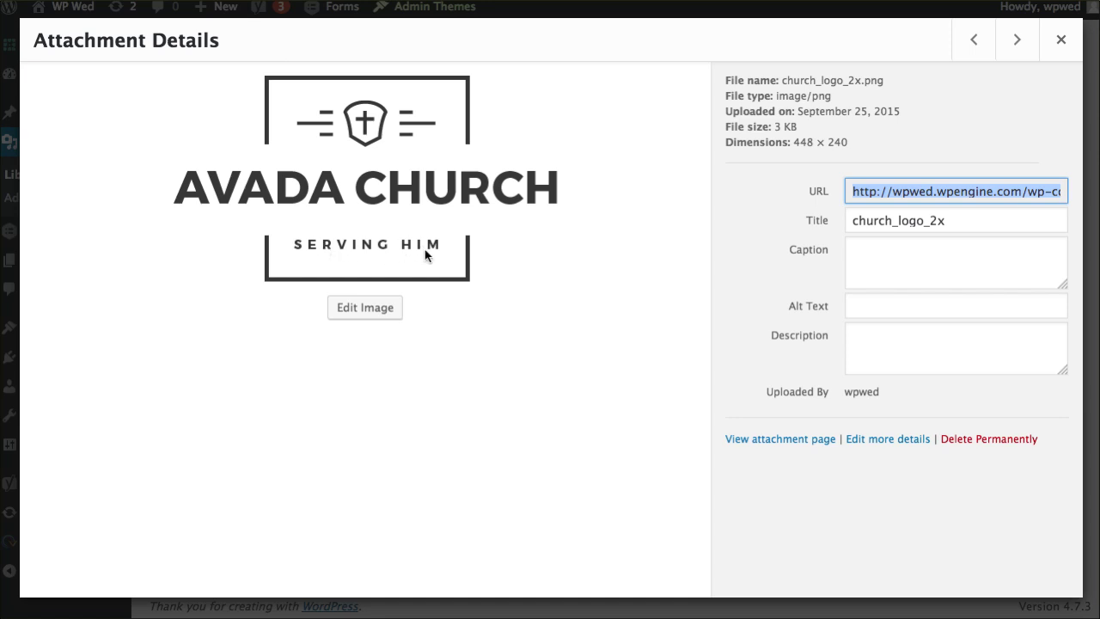
pyautogui.click(895, 192)
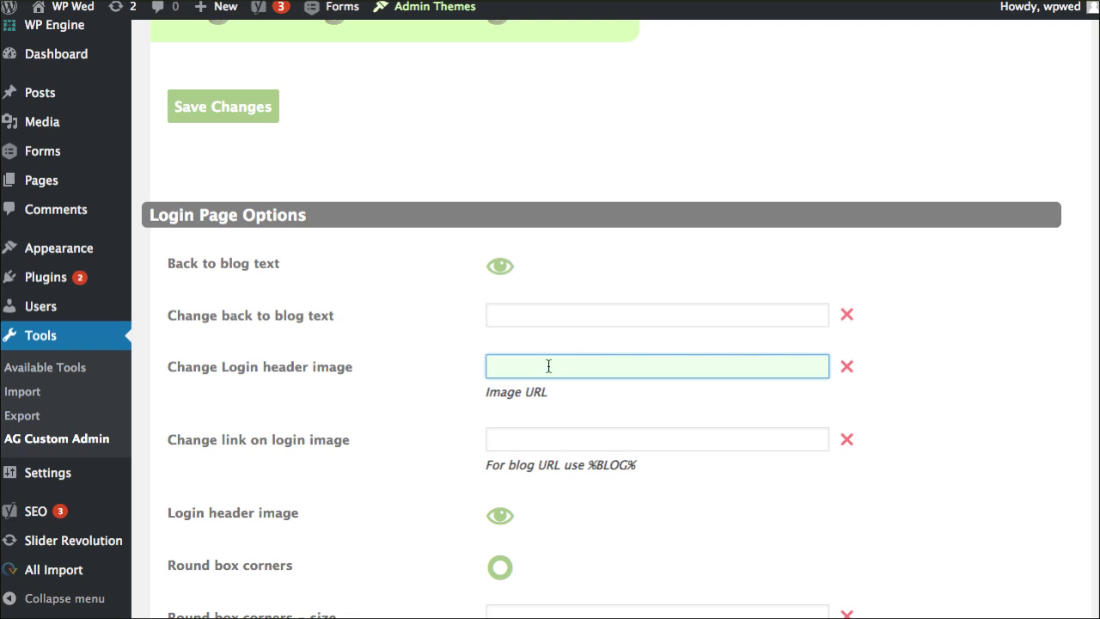
pyautogui.hotkey('ctrl', 'v')
pyautogui.click(359, 424)
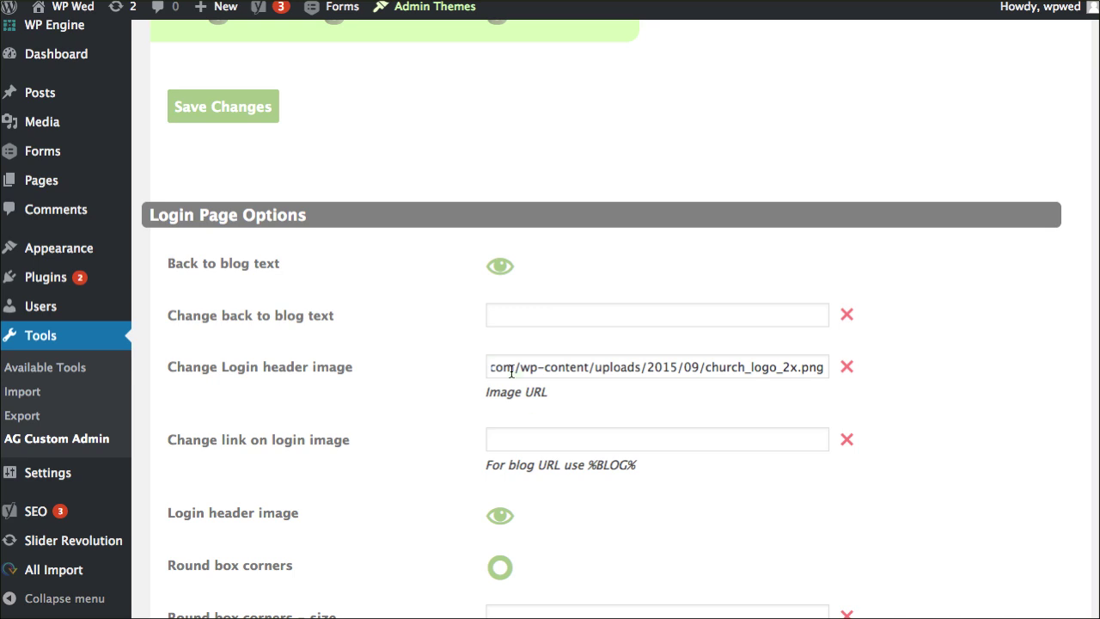
pyautogui.click(507, 439)
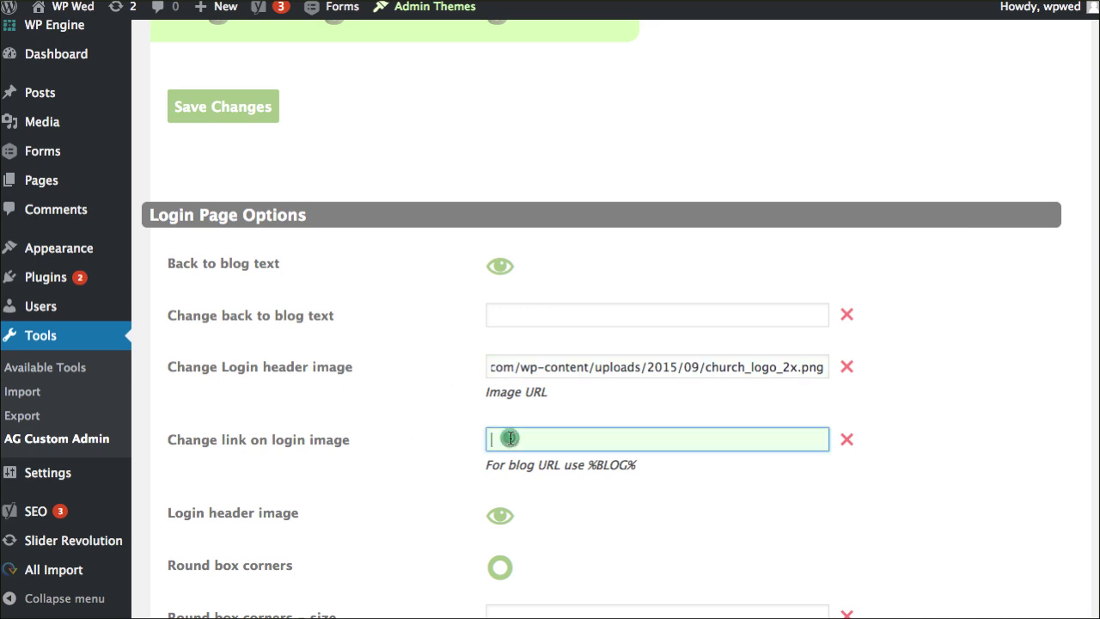
pyautogui.click(508, 462)
pyautogui.write('http://wpwed.com')
pyautogui.scroll(-5, 391, 458)
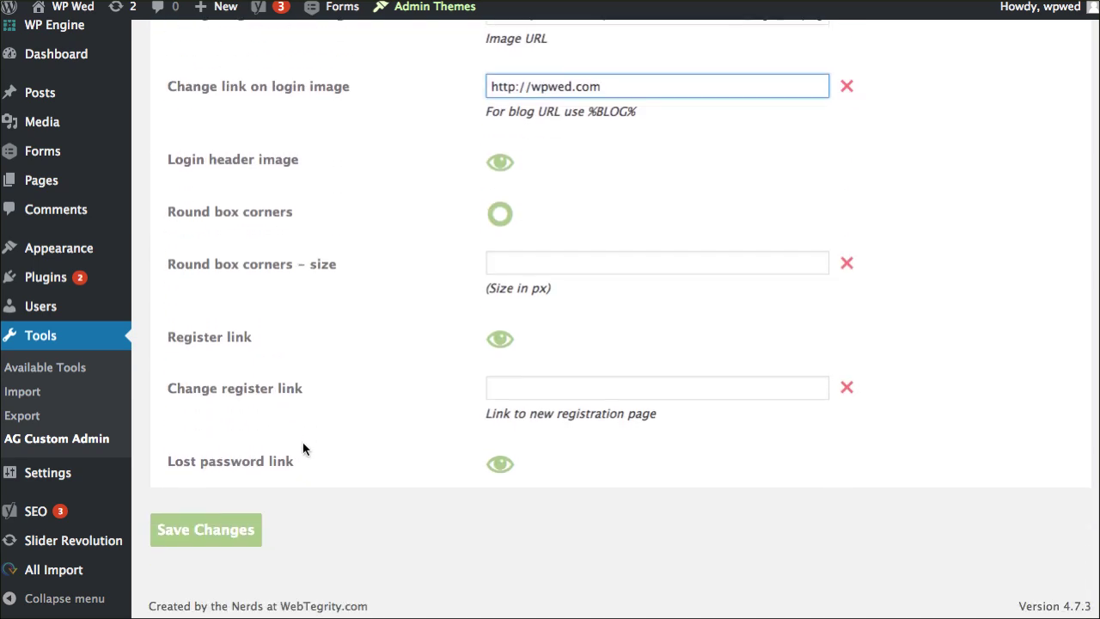
pyautogui.click(237, 520)
pyautogui.click(230, 529)
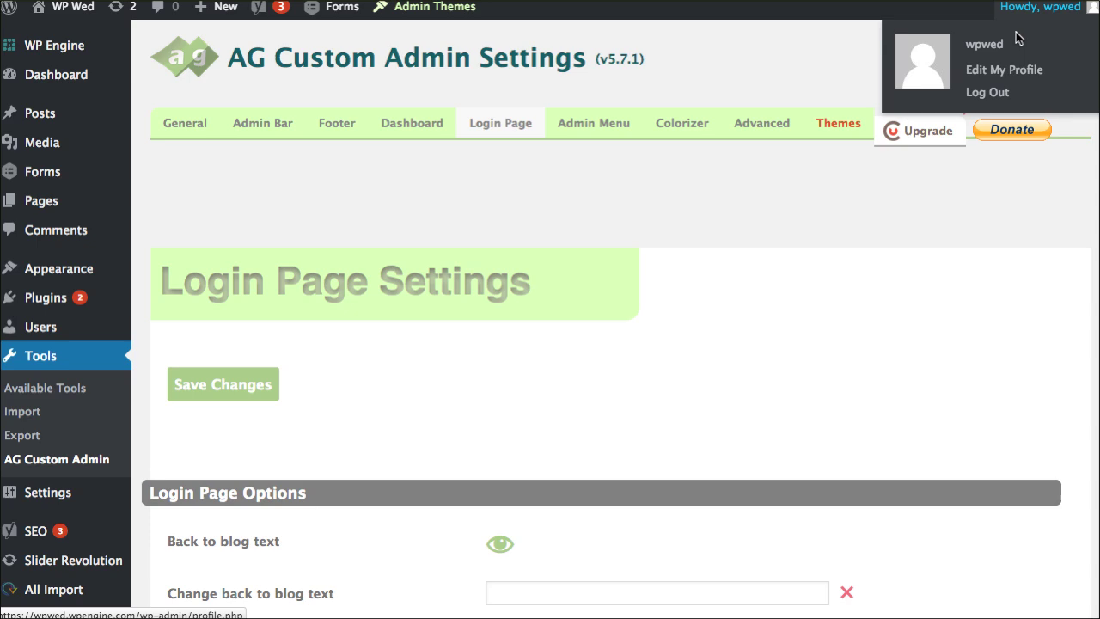
pyautogui.click(980, 91)
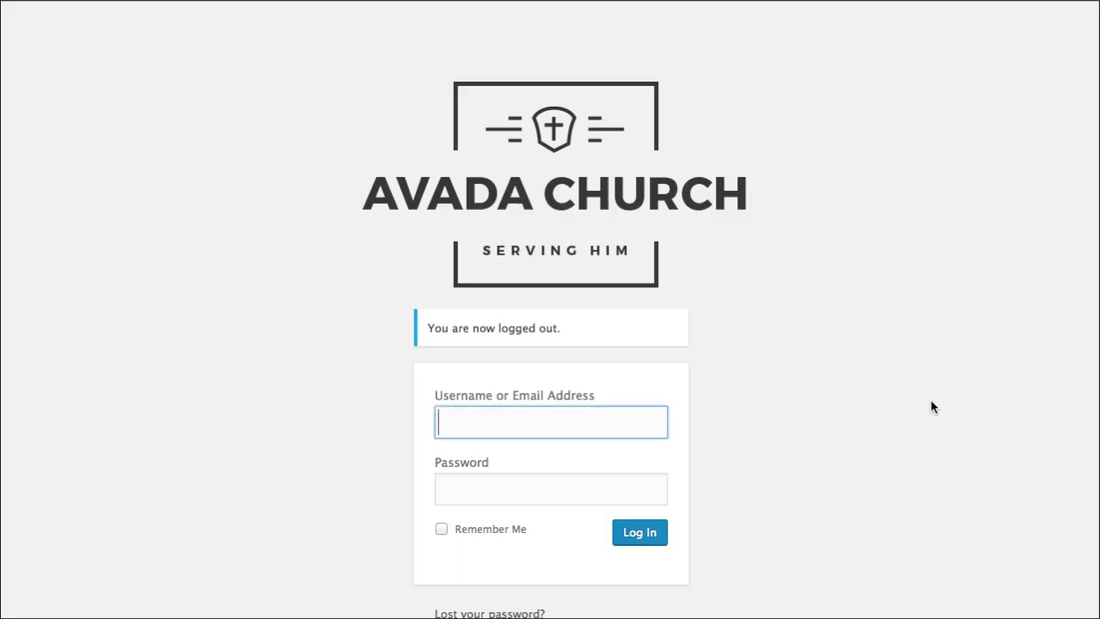
pyautogui.click(930, 401)
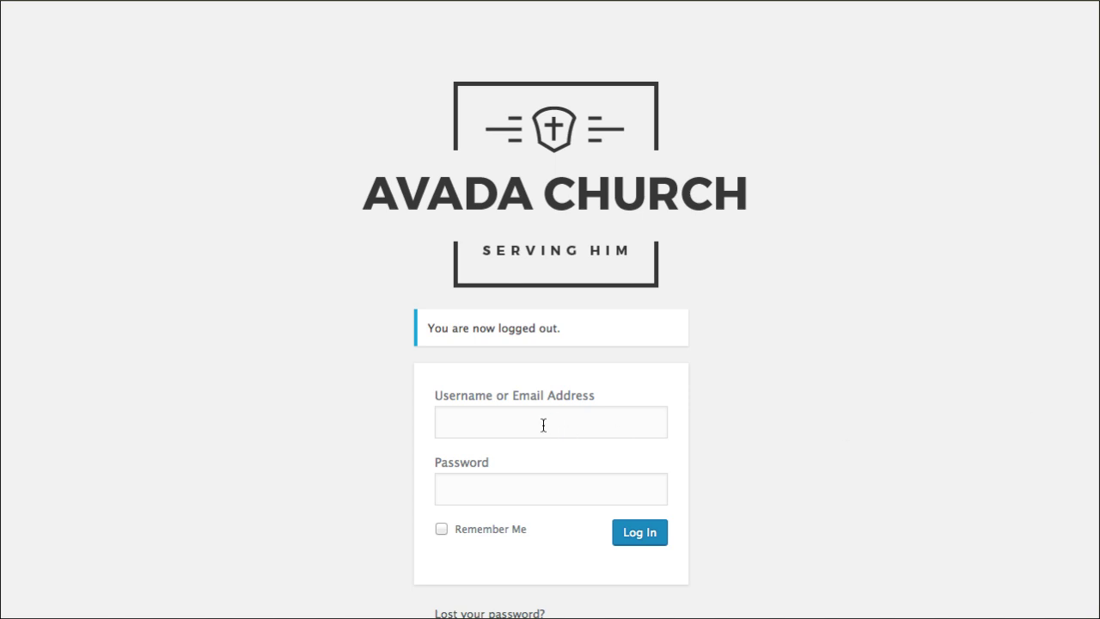
pyautogui.click(543, 425)
pyautogui.click(535, 459)
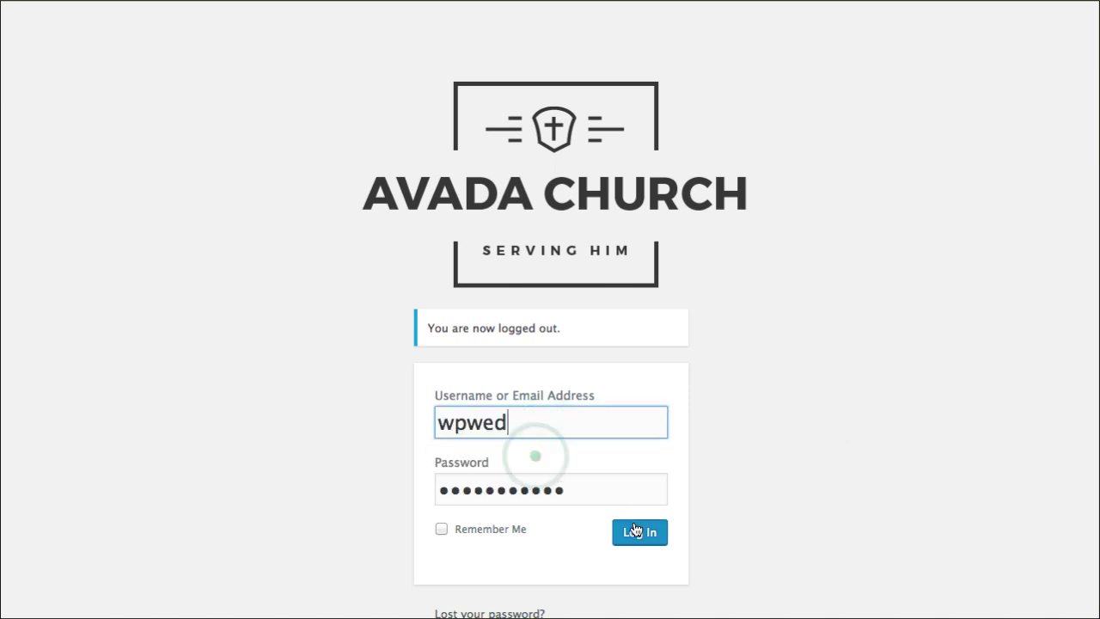
pyautogui.click(636, 531)
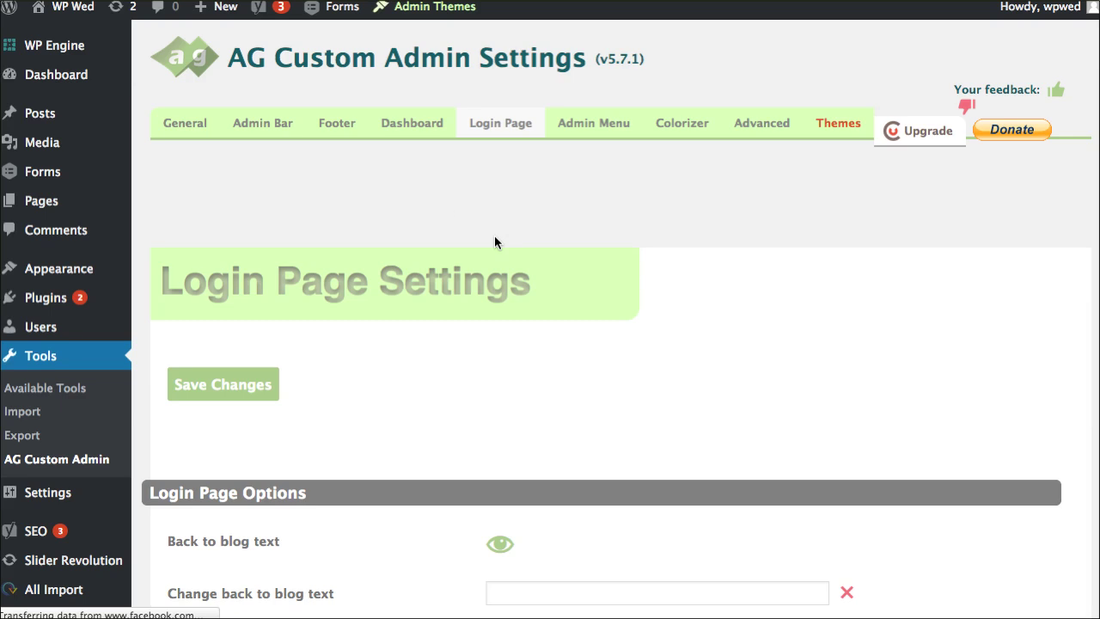
pyautogui.click(584, 126)
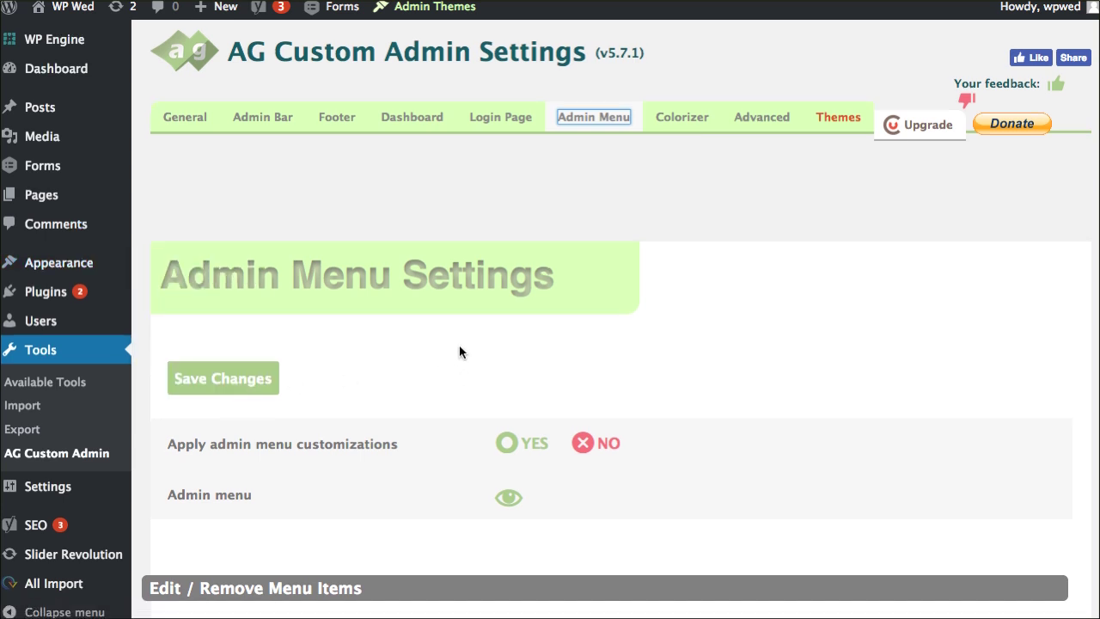
# Expand Appearance in the Edit / Remove Menu Items list and hide its Editor item
pyautogui.scroll(-5, 459, 345)
pyautogui.scroll(-3, 460, 345)
pyautogui.scroll(-1, 462, 342)
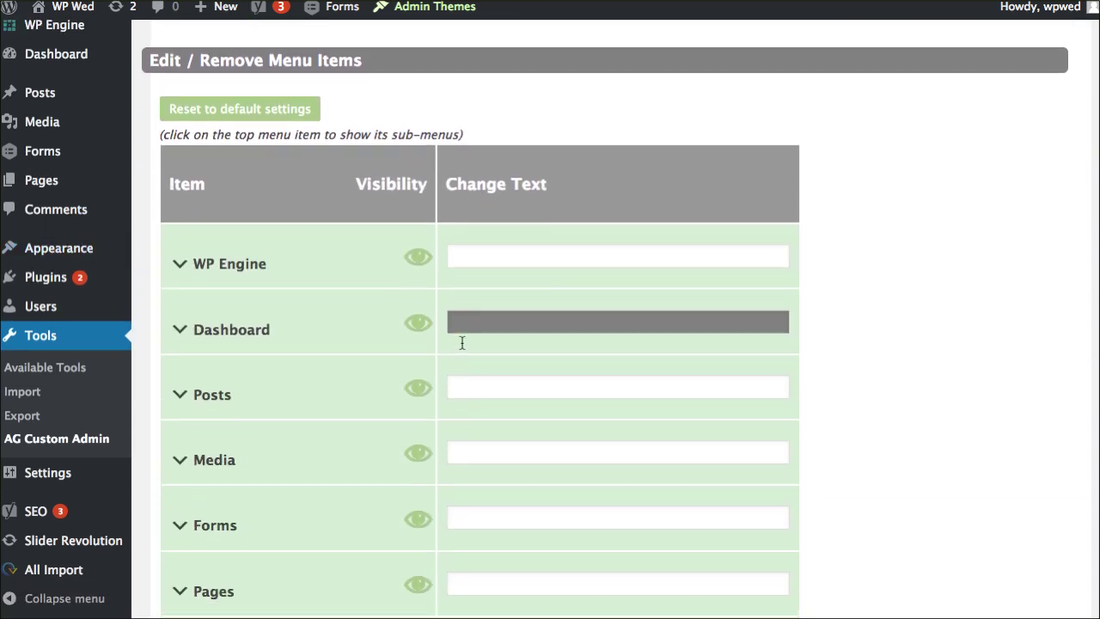
pyautogui.scroll(-2, 462, 343)
pyautogui.scroll(-3, 461, 343)
pyautogui.scroll(-2, 344, 322)
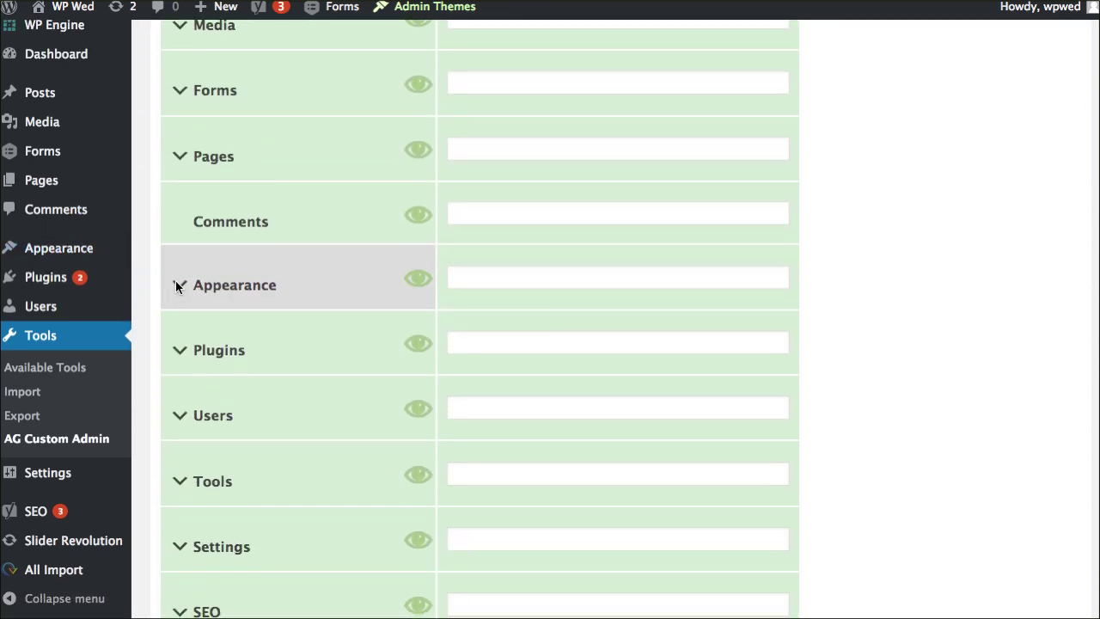
pyautogui.click(178, 284)
pyautogui.click(181, 286)
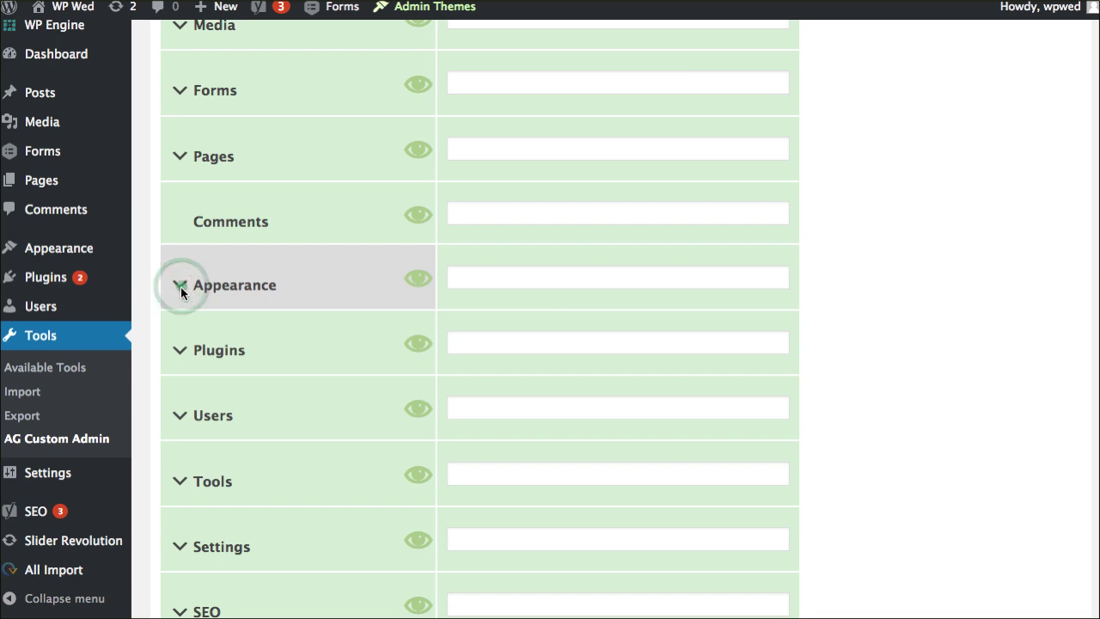
pyautogui.click(285, 284)
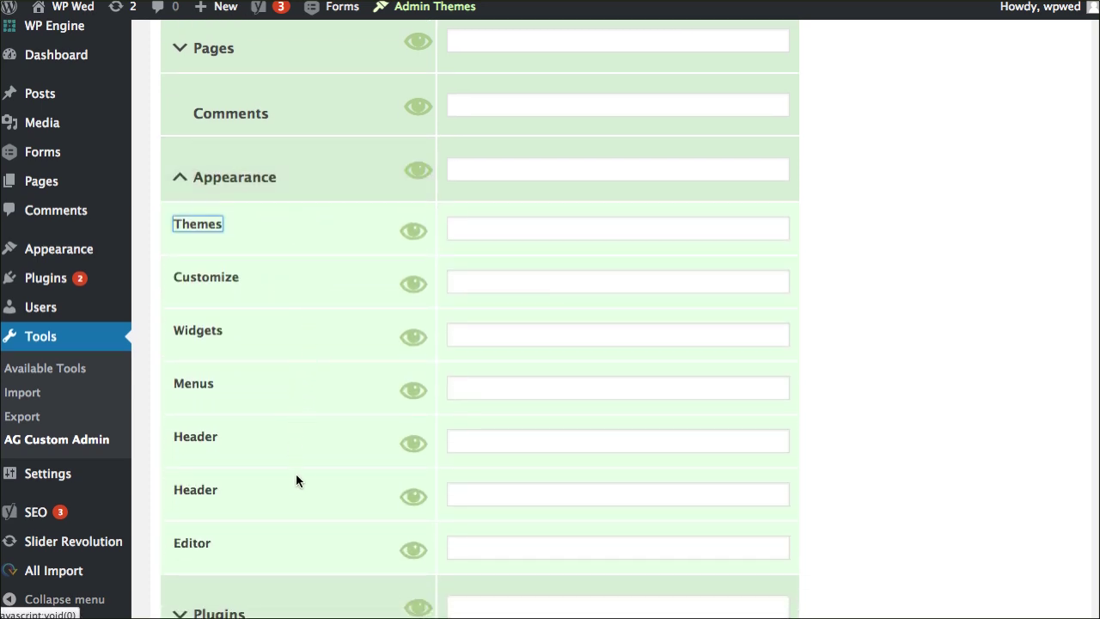
pyautogui.click(413, 552)
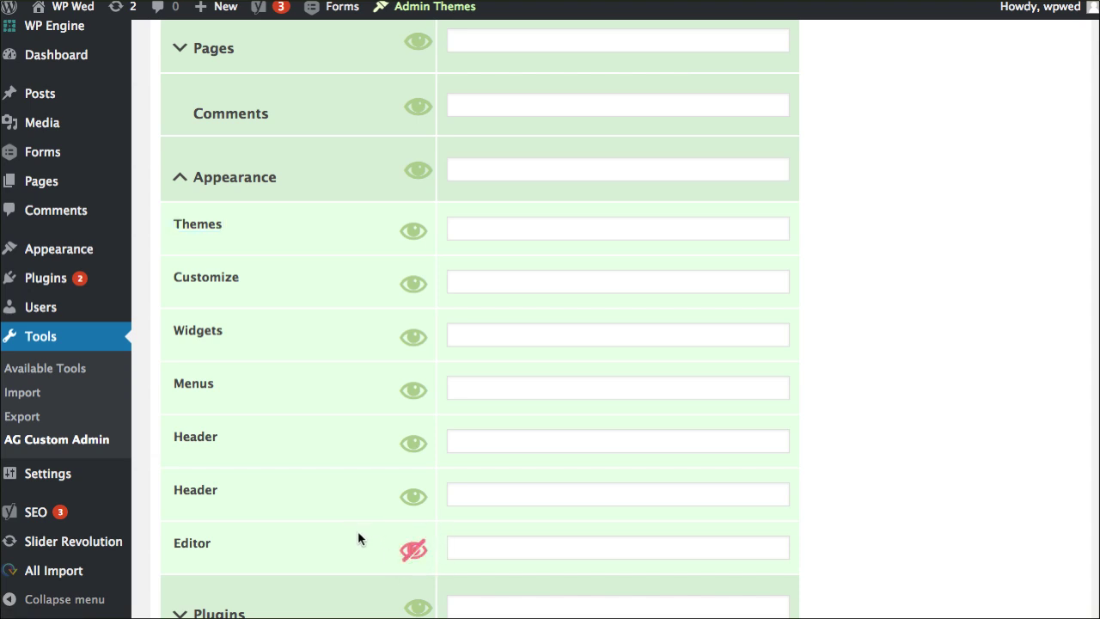
pyautogui.scroll(2, 359, 530)
pyautogui.scroll(3, 358, 530)
pyautogui.scroll(3, 358, 530)
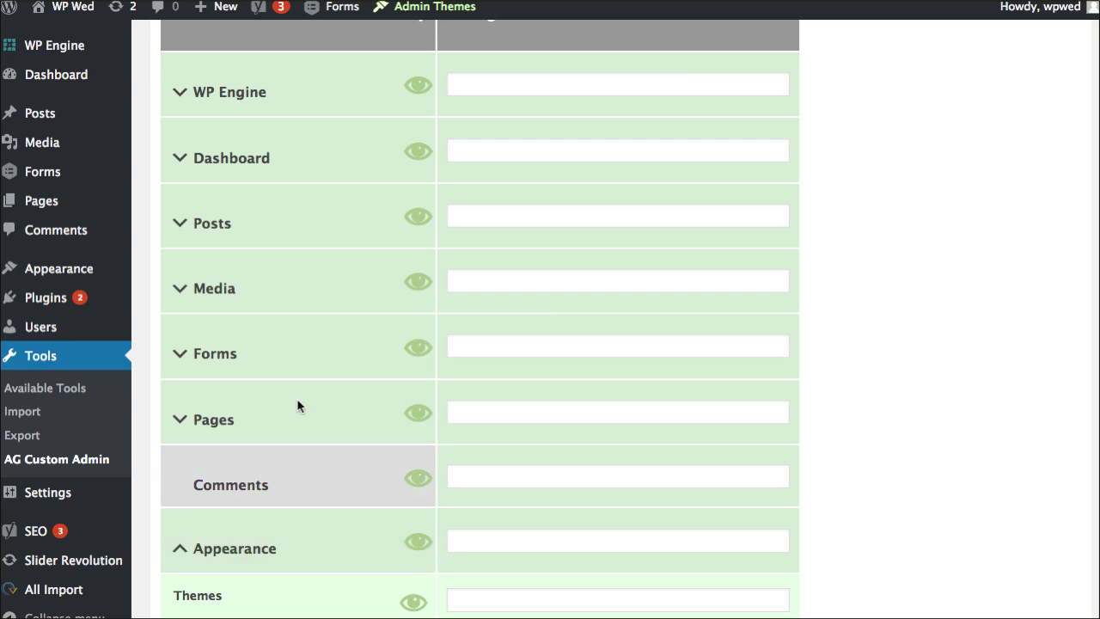
pyautogui.moveTo(39, 93)
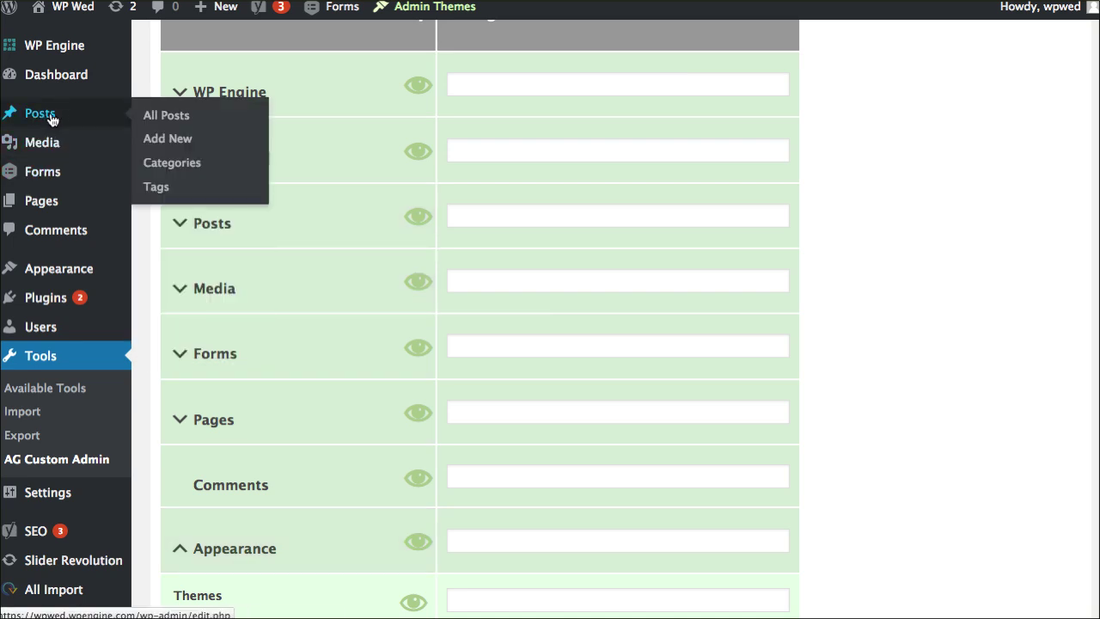
# Enter 'Blog' in the Posts row's Change Text field and save the admin menu changes
pyautogui.click(474, 218)
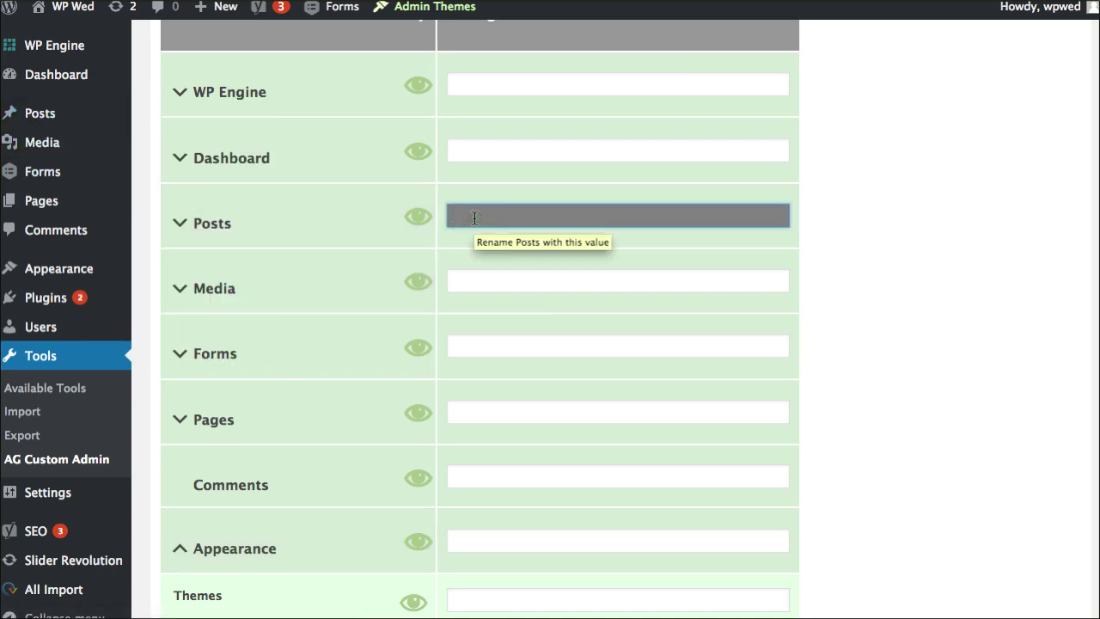
pyautogui.write('Blog')
pyautogui.click(488, 234)
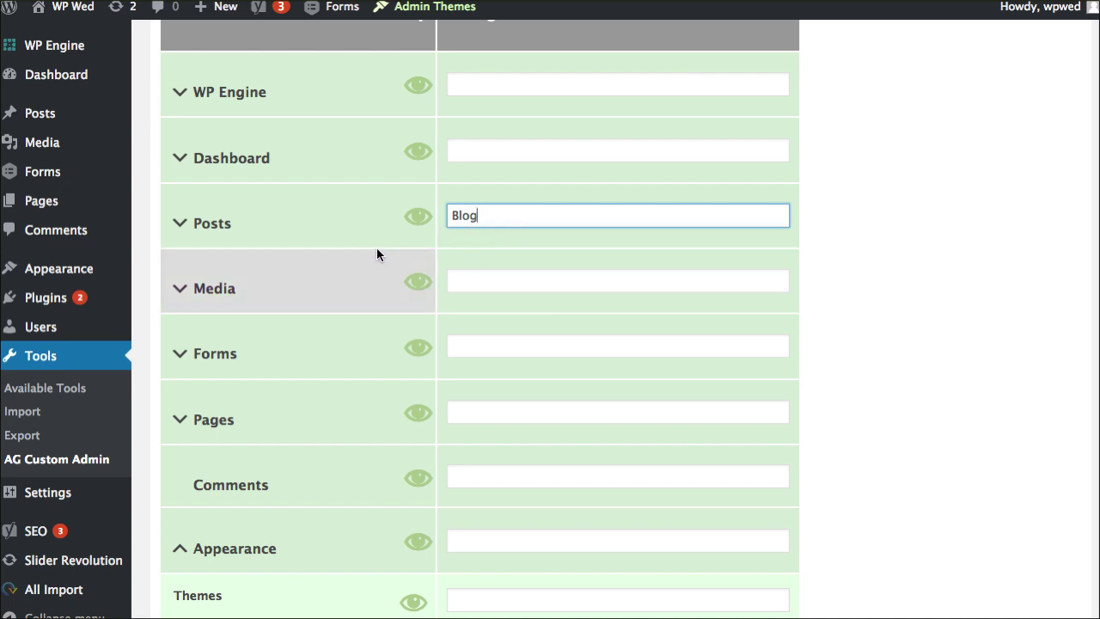
pyautogui.scroll(-1, 377, 249)
pyautogui.scroll(3, 377, 249)
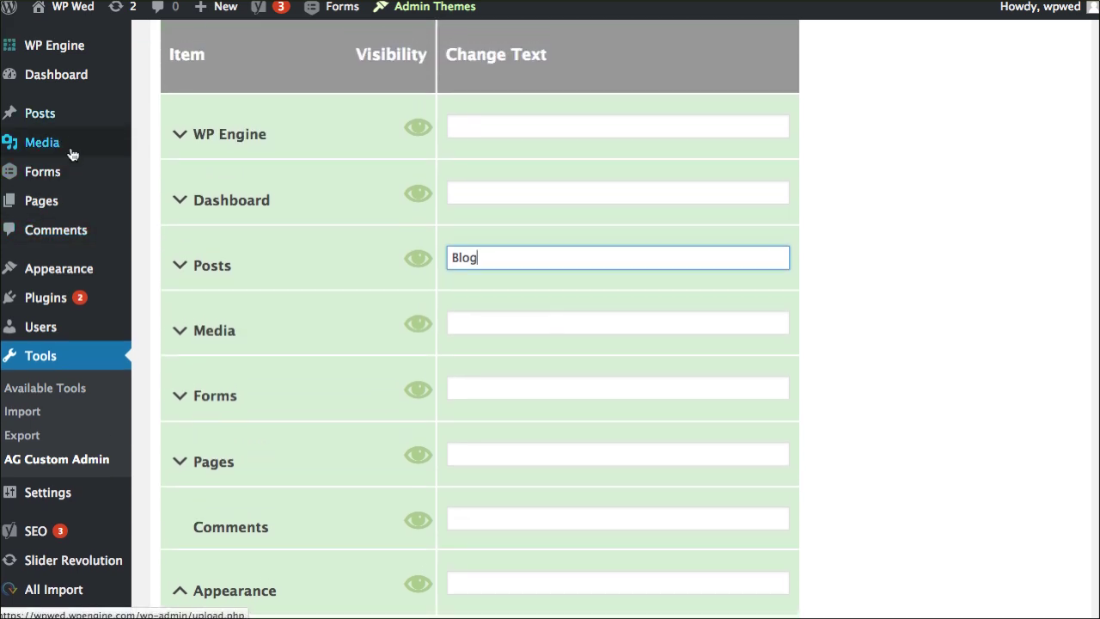
pyautogui.scroll(-10, 297, 344)
pyautogui.scroll(-6, 307, 369)
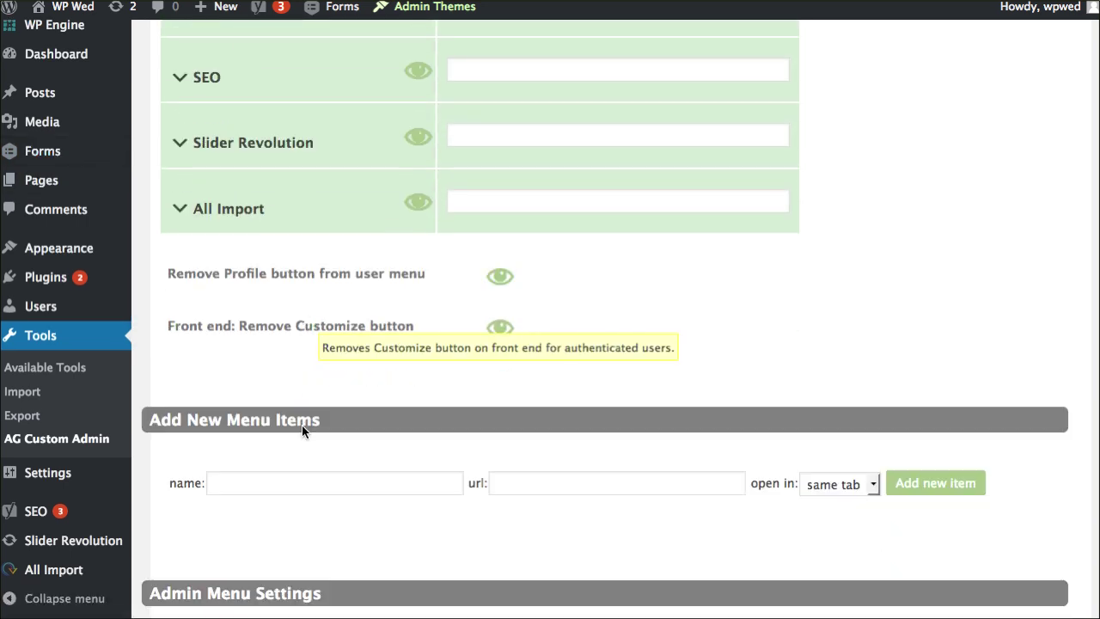
pyautogui.scroll(-3, 302, 425)
pyautogui.scroll(-5, 293, 420)
pyautogui.scroll(-2, 253, 469)
pyautogui.click(210, 526)
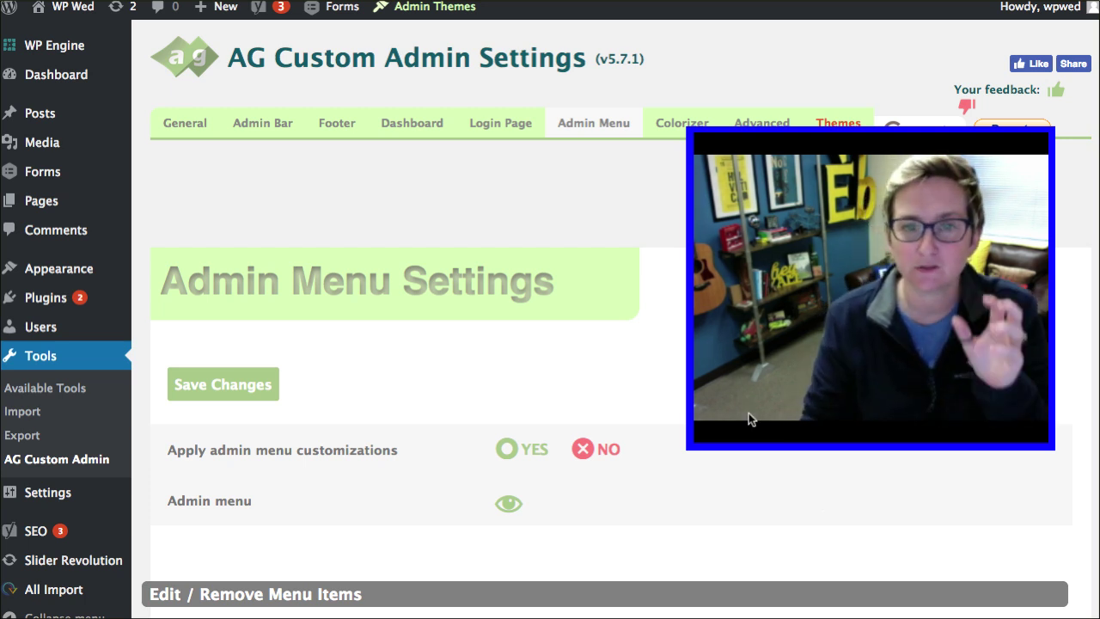
# Set Apply admin menu customizations to YES in AG Custom Admin and save
pyautogui.click(505, 452)
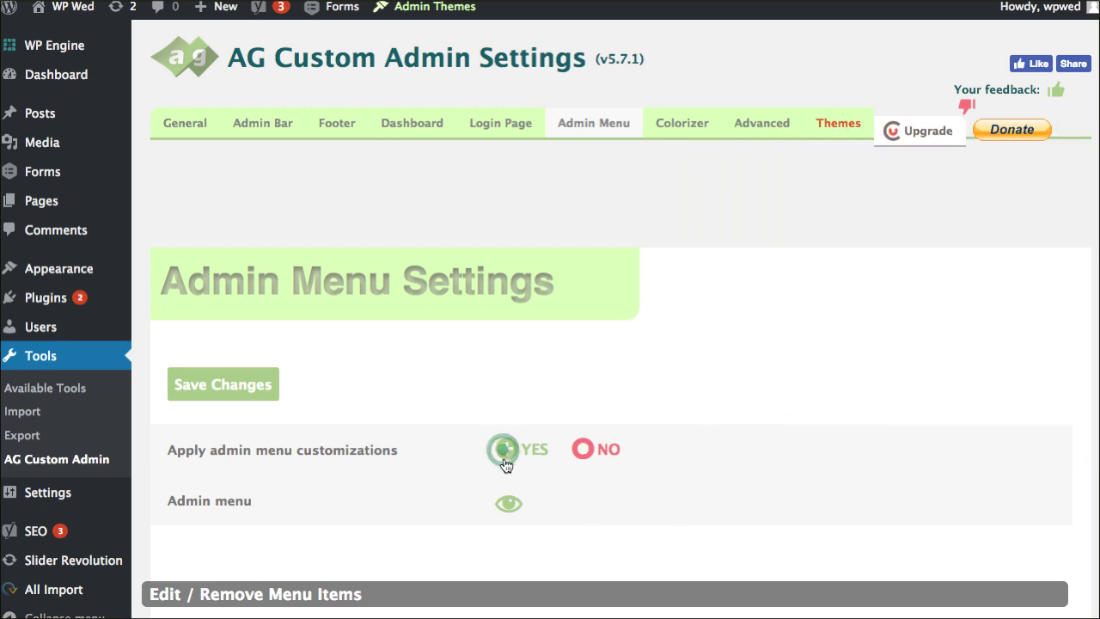
pyautogui.click(223, 401)
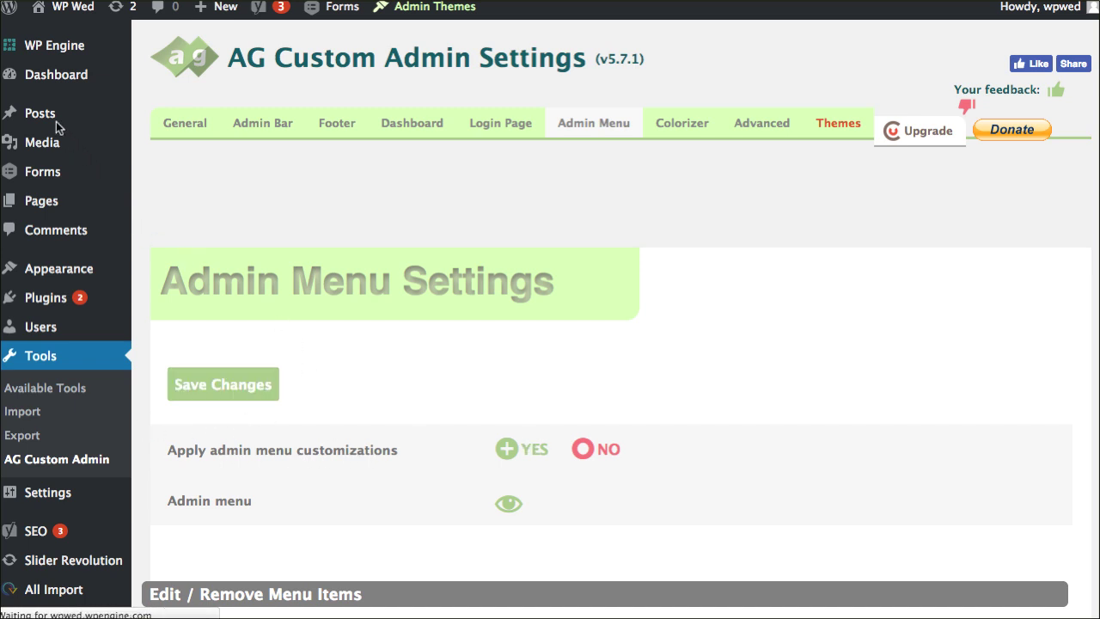